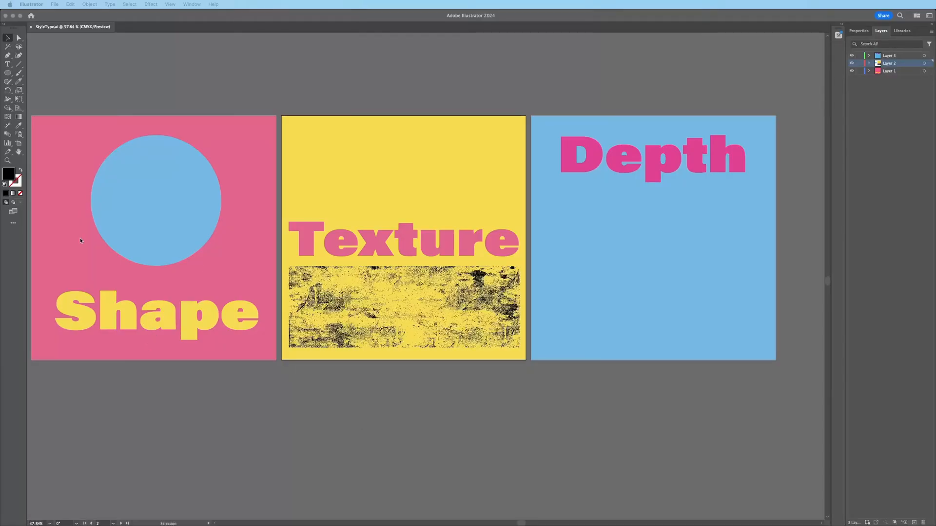
Step: Enlarge the blue circle on the Shape artboard by dragging a corner handle
{"action": "left_click", "coordinate": [128, 106]}
{"action": "scroll", "coordinate": [233, 209], "scroll_direction": "left", "scroll_amount": 5}
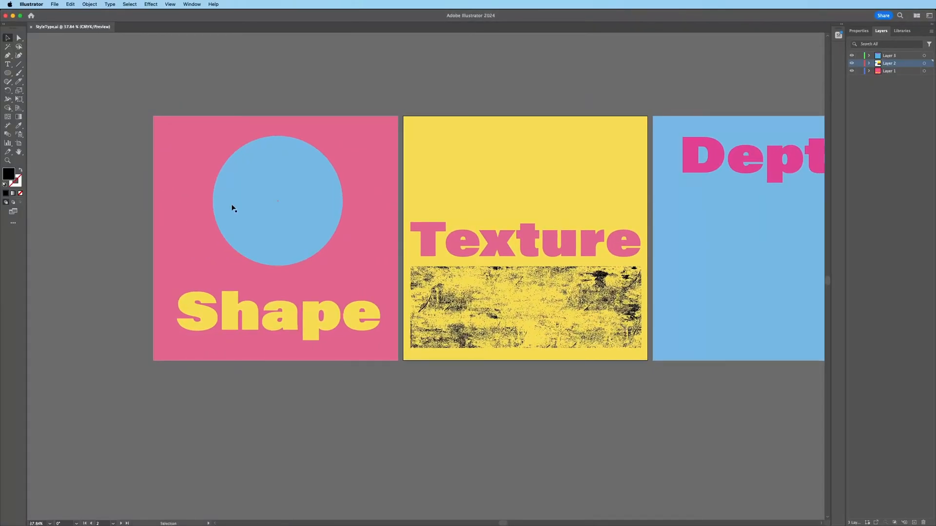
{"action": "left_click", "coordinate": [280, 203]}
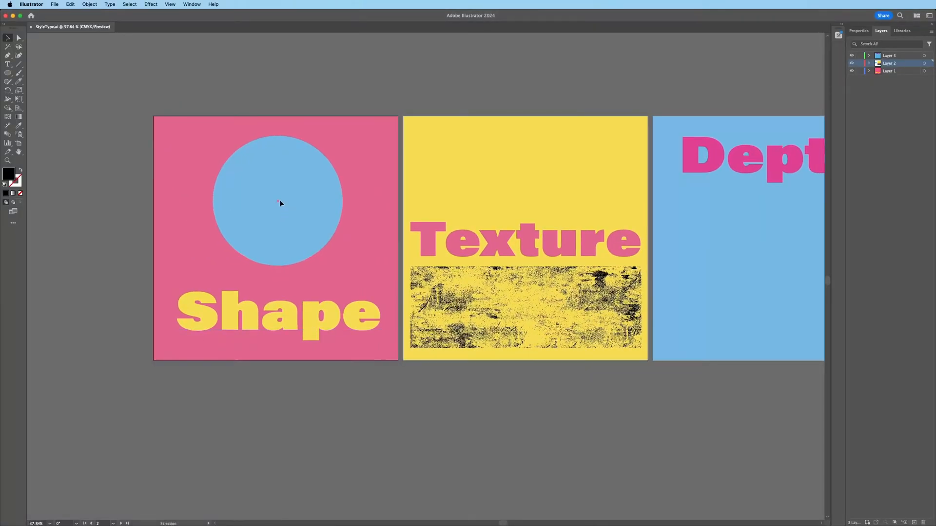
{"action": "left_click", "coordinate": [280, 201]}
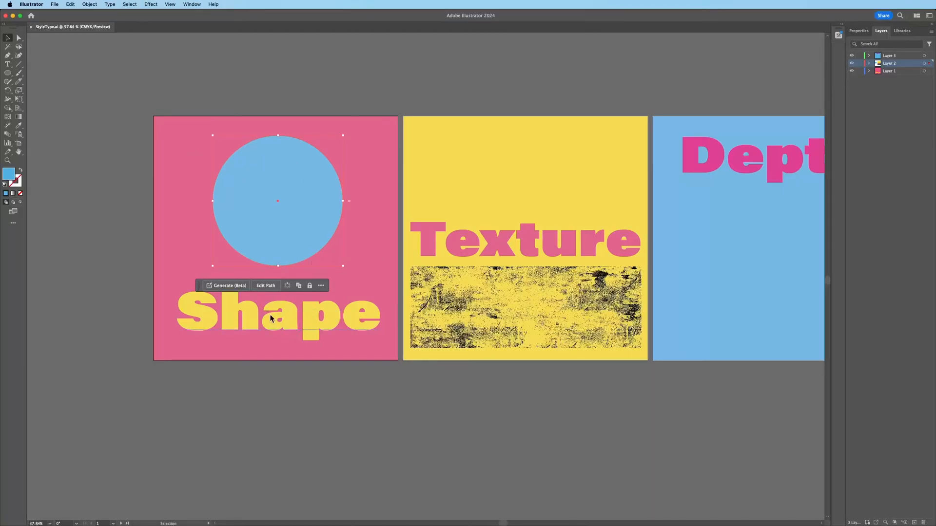
{"action": "left_click_drag", "start_coordinate": [214, 267], "coordinate": [189, 289]}
Step: Move the Shape text up behind the circle and shrink it to fit inside
{"action": "left_click", "coordinate": [231, 329]}
{"action": "left_click_drag", "start_coordinate": [261, 325], "coordinate": [254, 220]}
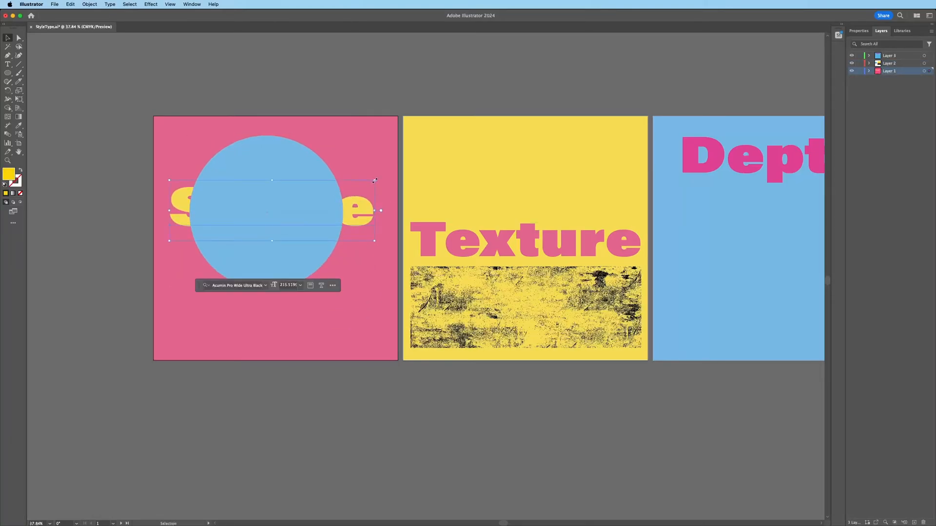
{"action": "left_click_drag", "start_coordinate": [375, 180], "coordinate": [324, 195]}
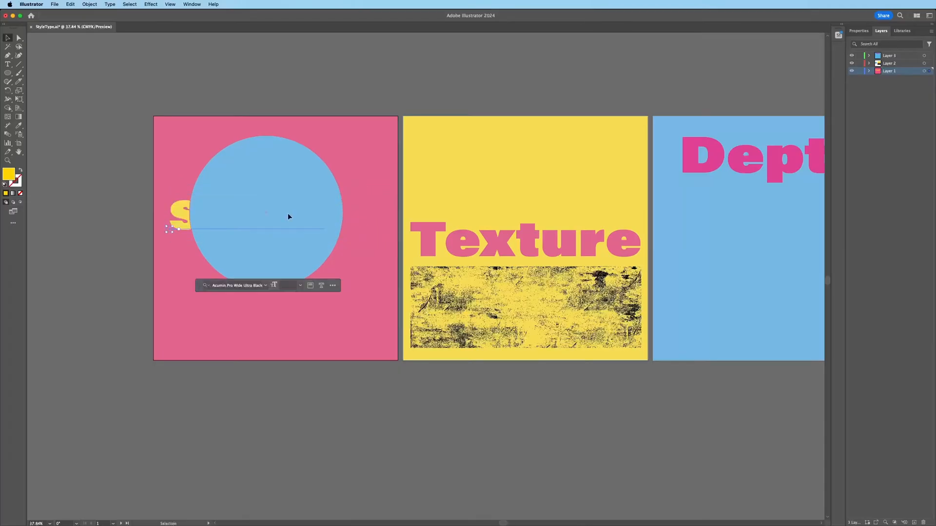
{"action": "left_click_drag", "start_coordinate": [187, 220], "coordinate": [205, 215]}
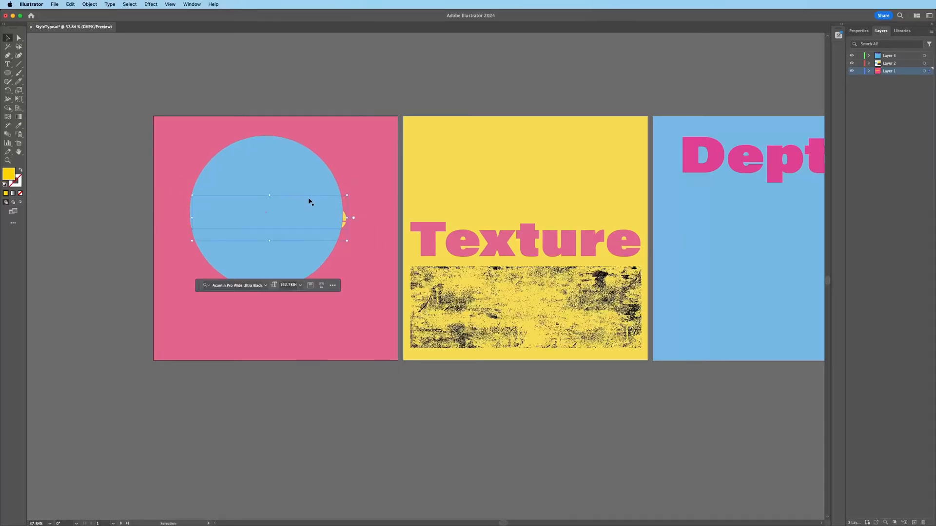
{"action": "left_click_drag", "start_coordinate": [347, 196], "coordinate": [343, 196]}
Step: Select the blue circle together with the Shape text and open the Object menu
{"action": "left_click", "coordinate": [265, 211]}
{"action": "left_click_drag", "start_coordinate": [265, 212], "coordinate": [300, 196]}
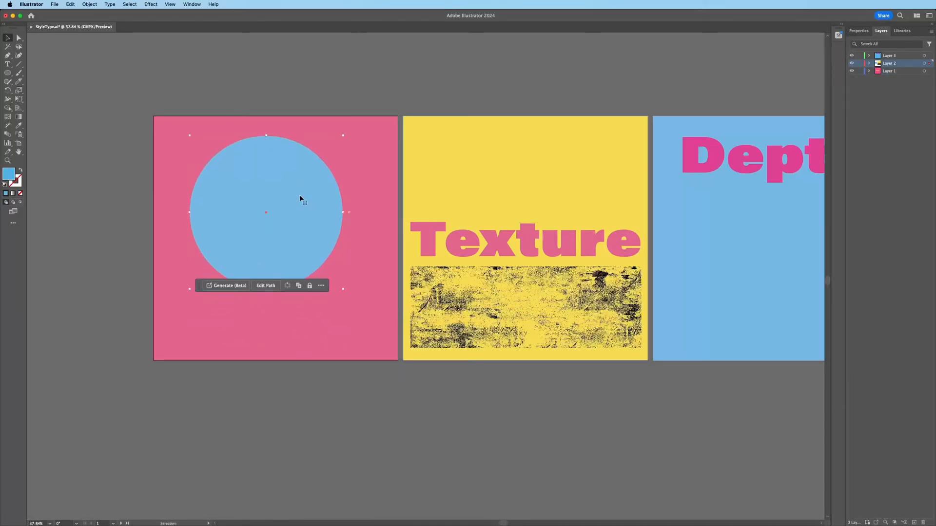
{"action": "left_click", "coordinate": [161, 148]}
{"action": "left_click", "coordinate": [258, 239]}
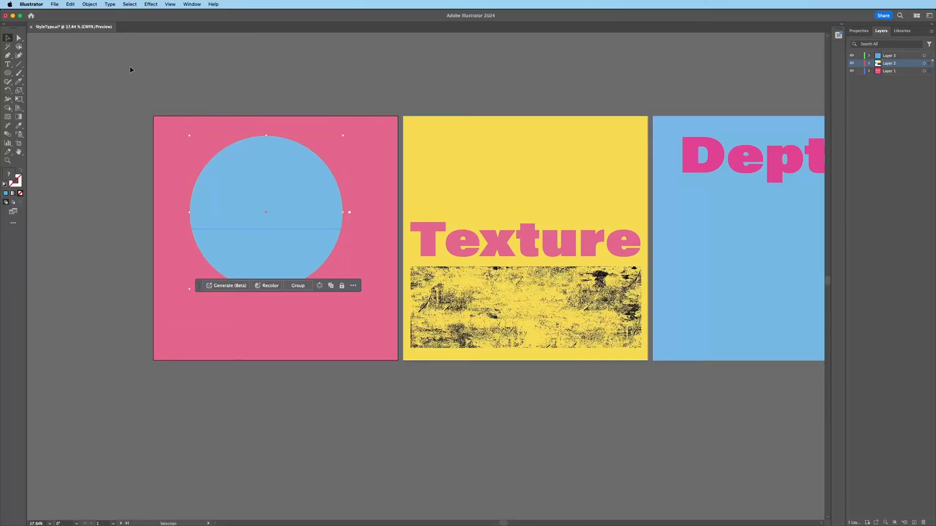
{"action": "left_click", "coordinate": [94, 4]}
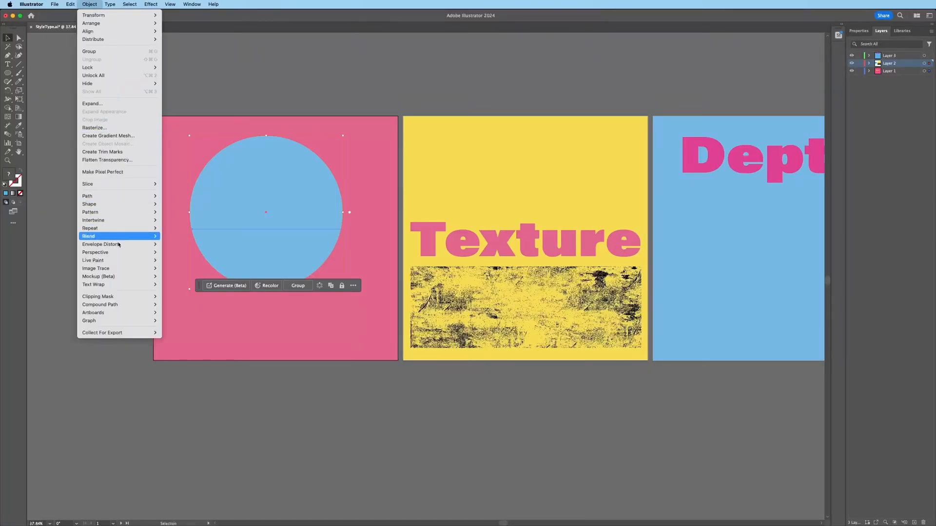
{"action": "left_click", "coordinate": [183, 258]}
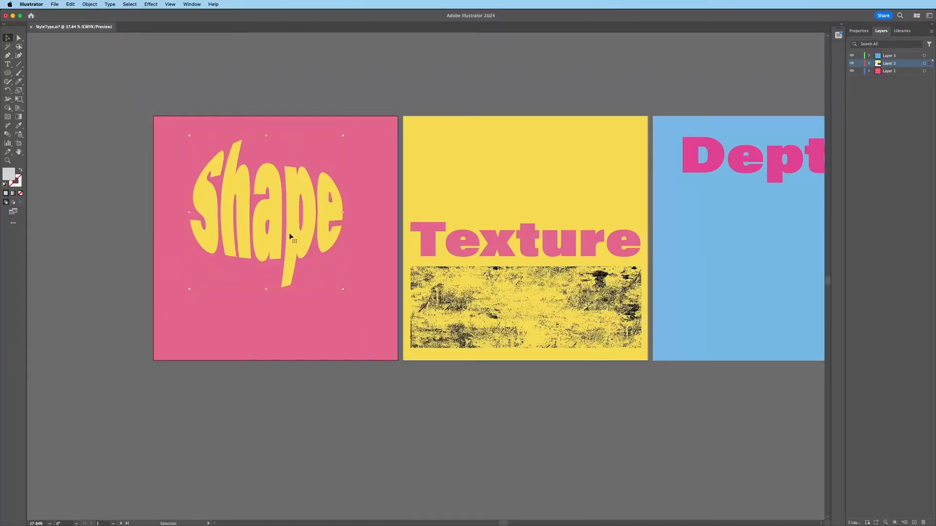
{"action": "left_click", "coordinate": [89, 3]}
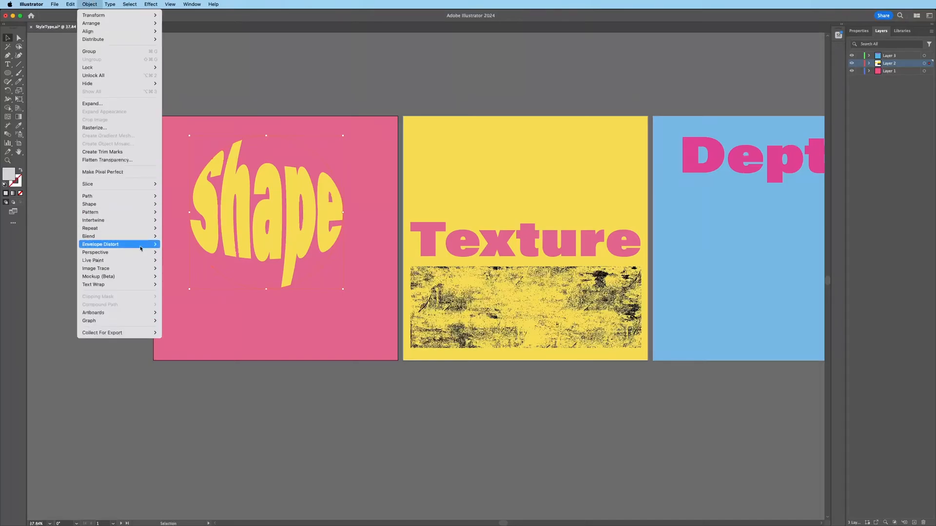
{"action": "left_click", "coordinate": [197, 282]}
{"action": "mouse_move", "coordinate": [461, 278]}
{"action": "left_mouse_down"}
{"action": "mouse_move", "coordinate": [489, 279]}
{"action": "mouse_move", "coordinate": [436, 279]}
{"action": "mouse_move", "coordinate": [479, 280]}
{"action": "left_mouse_up"}
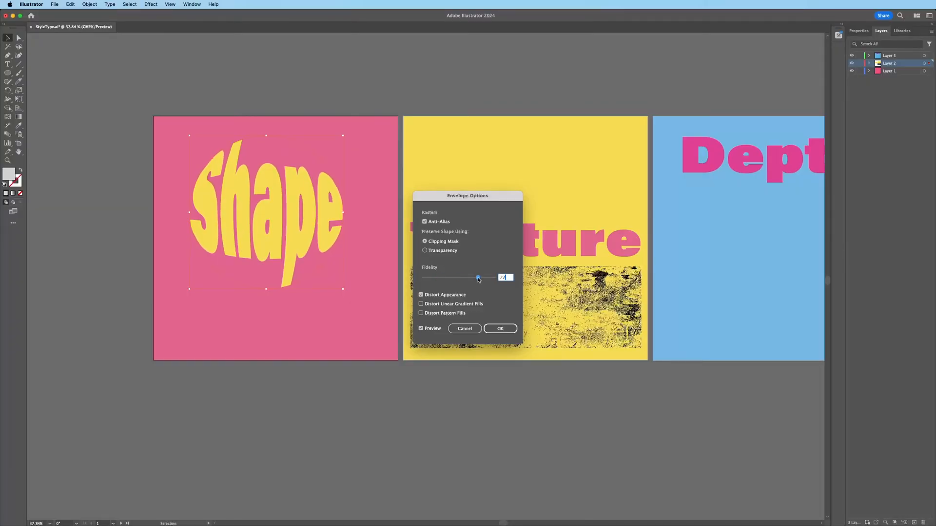
{"action": "left_click", "coordinate": [465, 329]}
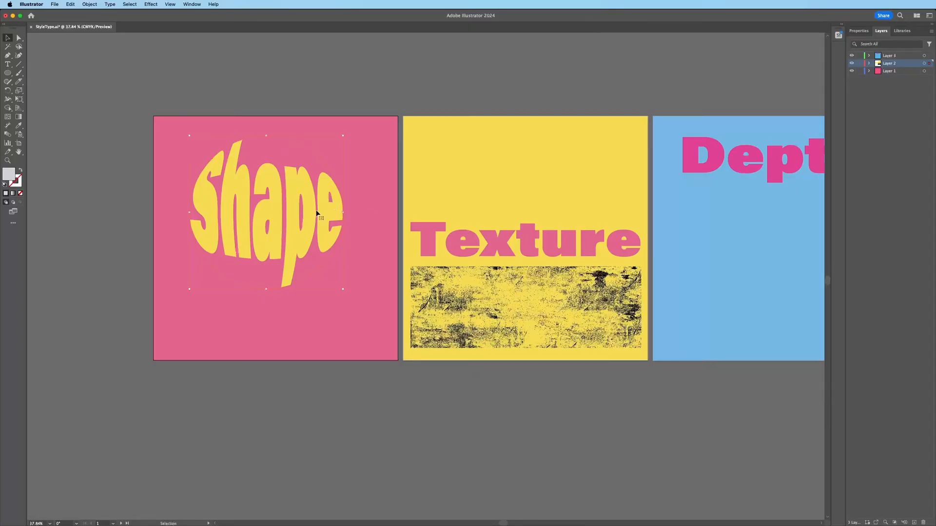
{"action": "key", "text": "super+z"}
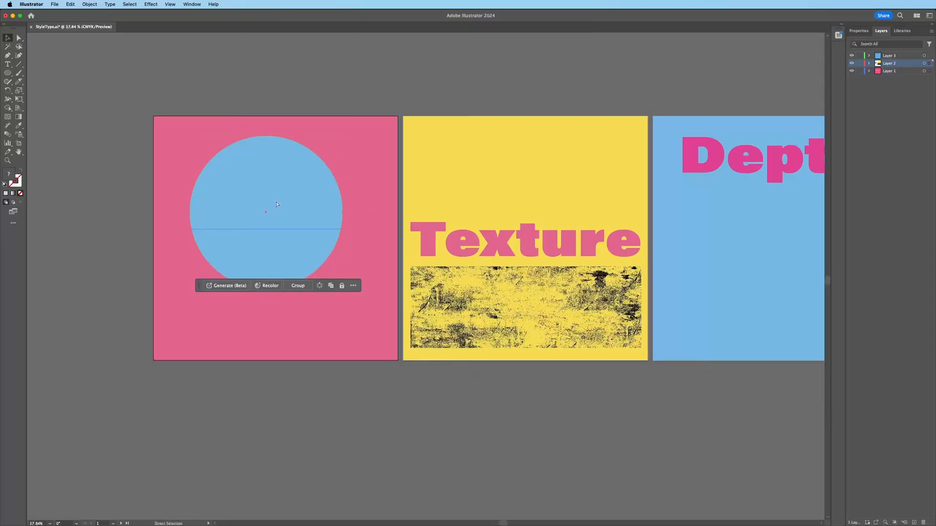
Step: Move Shape below the circle and cut the circle along a wavy line with the Knife
{"action": "left_click", "coordinate": [277, 204]}
{"action": "left_click_drag", "start_coordinate": [344, 218], "coordinate": [345, 317]}
{"action": "left_click", "coordinate": [264, 200]}
{"action": "left_click_drag", "start_coordinate": [19, 82], "coordinate": [54, 101]}
{"action": "left_click_drag", "start_coordinate": [176, 193], "coordinate": [360, 243]}
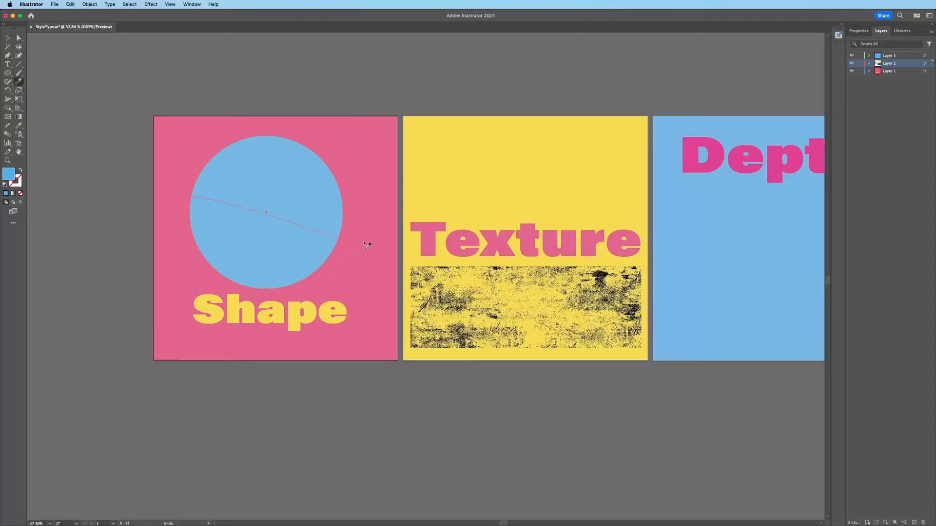
{"action": "key", "text": "super+z"}
{"action": "mouse_move", "coordinate": [180, 211]}
{"action": "left_mouse_down"}
{"action": "mouse_move", "coordinate": [197, 202]}
{"action": "mouse_move", "coordinate": [318, 255]}
{"action": "mouse_move", "coordinate": [363, 251]}
{"action": "left_mouse_up"}
Step: Nudge the upper circle piece up to open a thin gap, keeping Shape below
{"action": "left_click", "coordinate": [19, 37]}
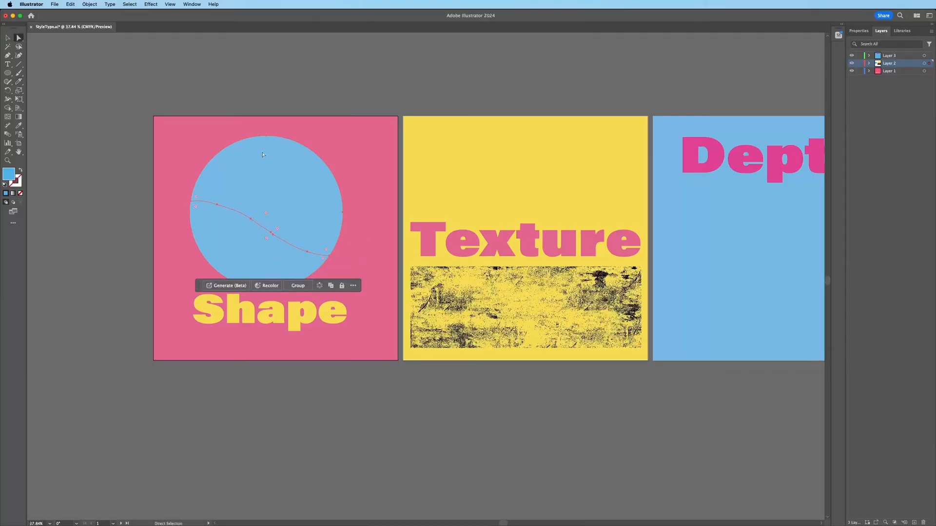
{"action": "left_click_drag", "start_coordinate": [294, 189], "coordinate": [298, 184]}
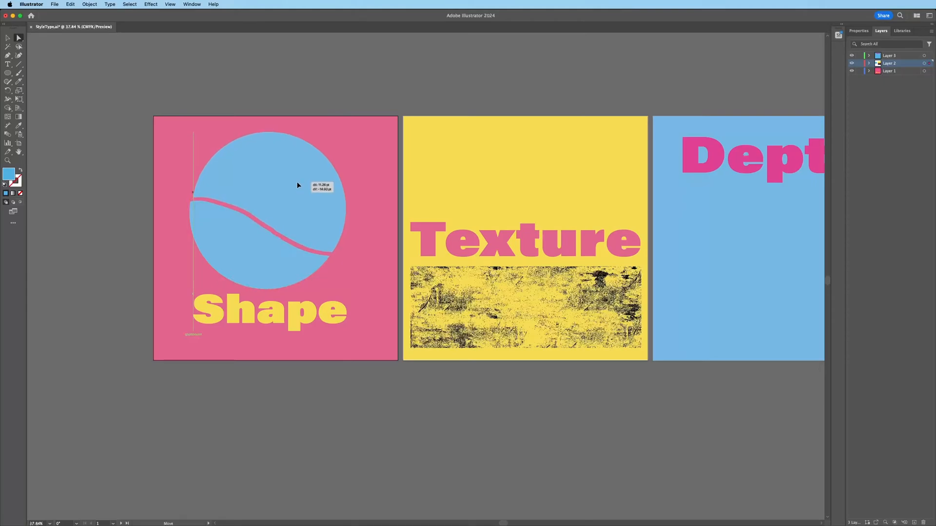
{"action": "left_click", "coordinate": [267, 259]}
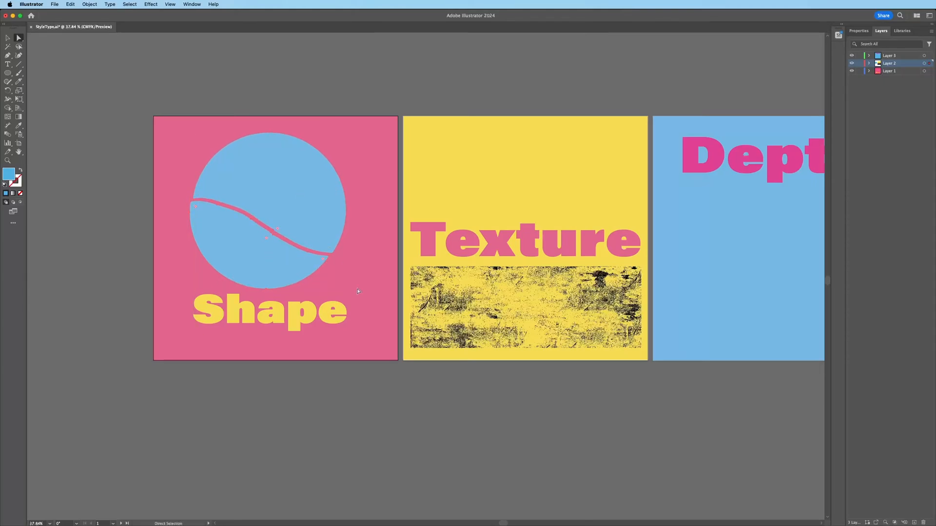
{"action": "left_click", "coordinate": [258, 298]}
{"action": "left_click_drag", "start_coordinate": [258, 299], "coordinate": [261, 194]}
{"action": "left_click_drag", "start_coordinate": [340, 192], "coordinate": [334, 295]}
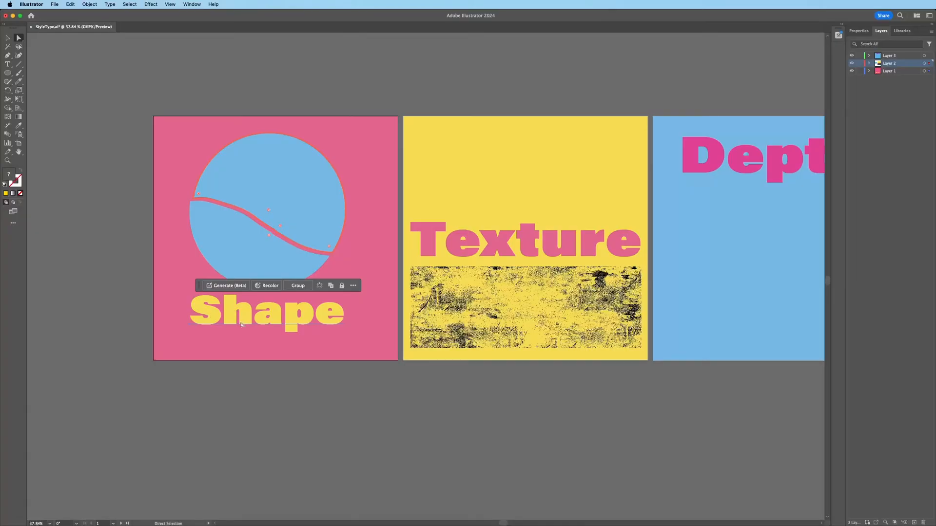
{"action": "left_click", "coordinate": [241, 324]}
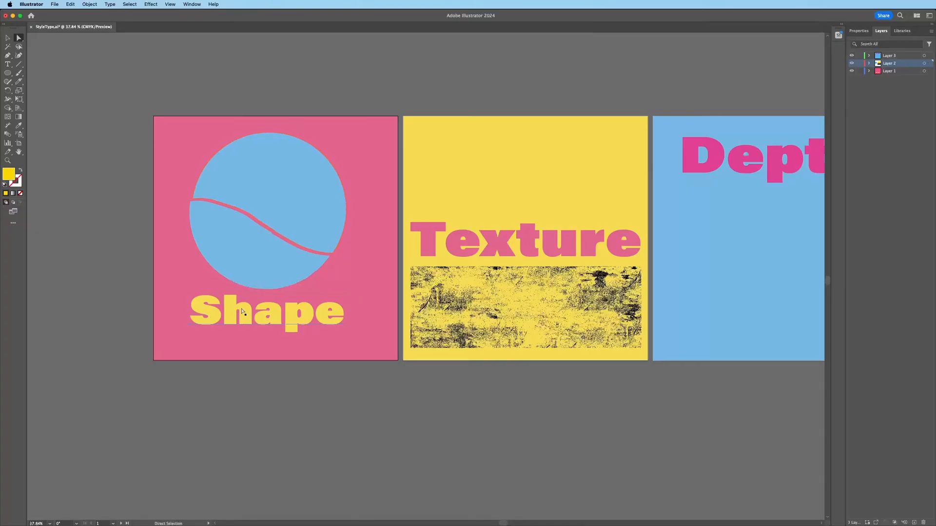
Step: Warp Shape into the upper circle piece with Envelope Distort, Make with Top Object (Opt+Cmd+C)
{"action": "left_click", "coordinate": [288, 183]}
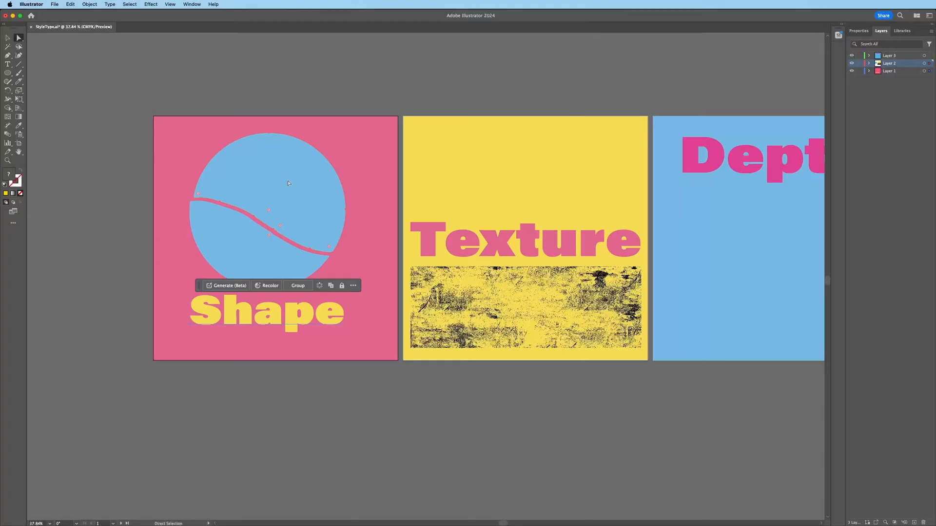
{"action": "key", "text": "super"}
{"action": "key", "text": "super+alt+c"}
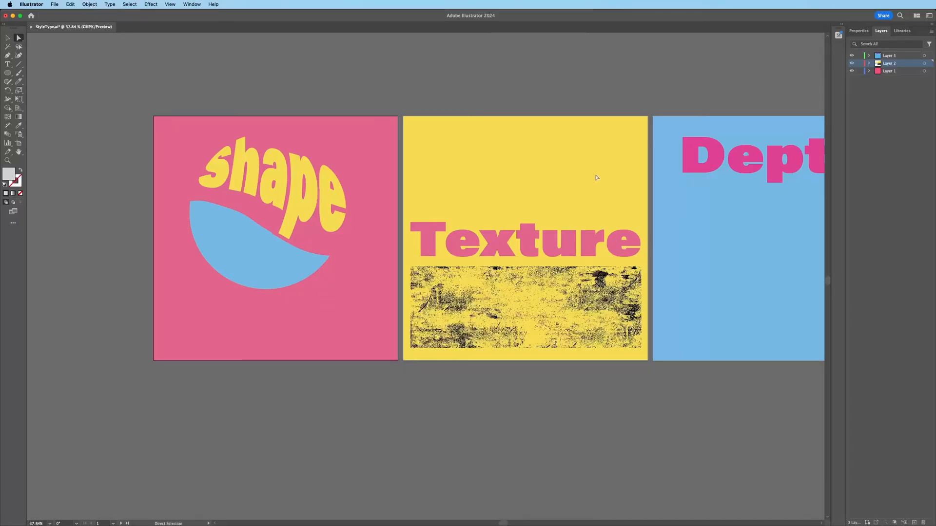
{"action": "left_click_drag", "start_coordinate": [596, 173], "coordinate": [424, 183]}
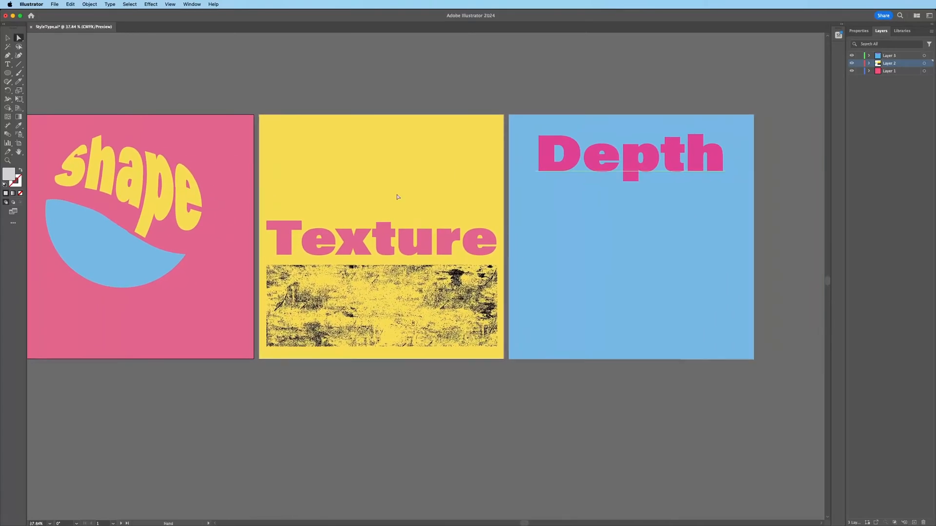
Step: Zoom in and centre the view on the Texture artboard
{"action": "key", "text": "z"}
{"action": "left_click", "coordinate": [411, 268]}
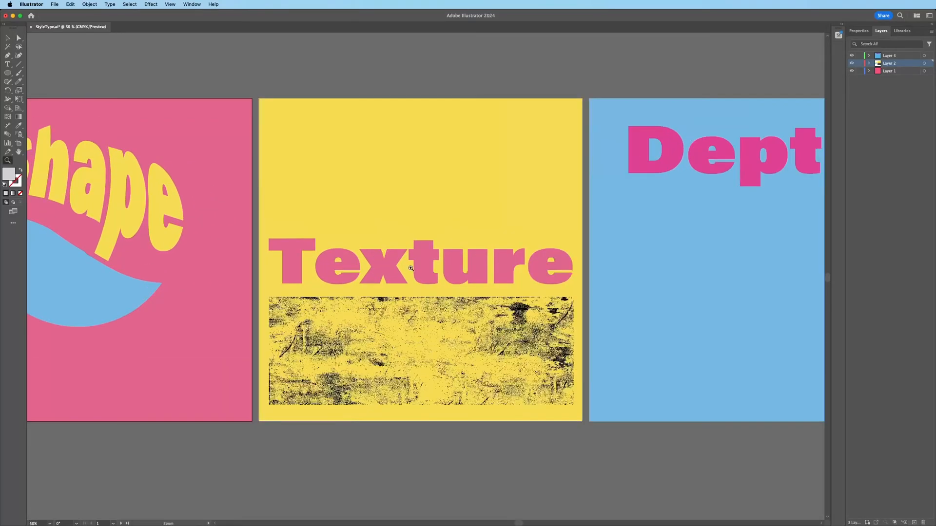
{"action": "left_click", "coordinate": [410, 268]}
{"action": "left_click_drag", "start_coordinate": [456, 290], "coordinate": [411, 266]}
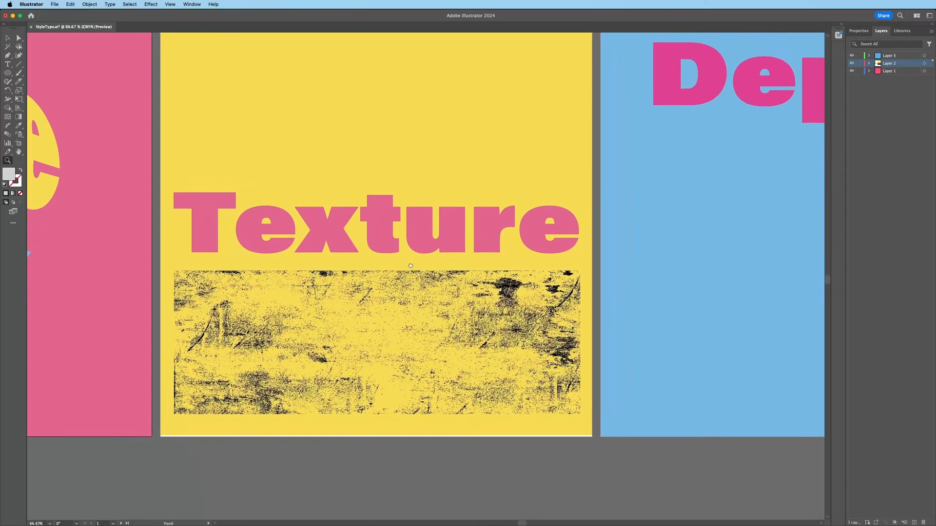
{"action": "key", "text": "v"}
Step: Apply Effect > Texture > Grain to the Texture word with Intensity 32
{"action": "left_click", "coordinate": [338, 226]}
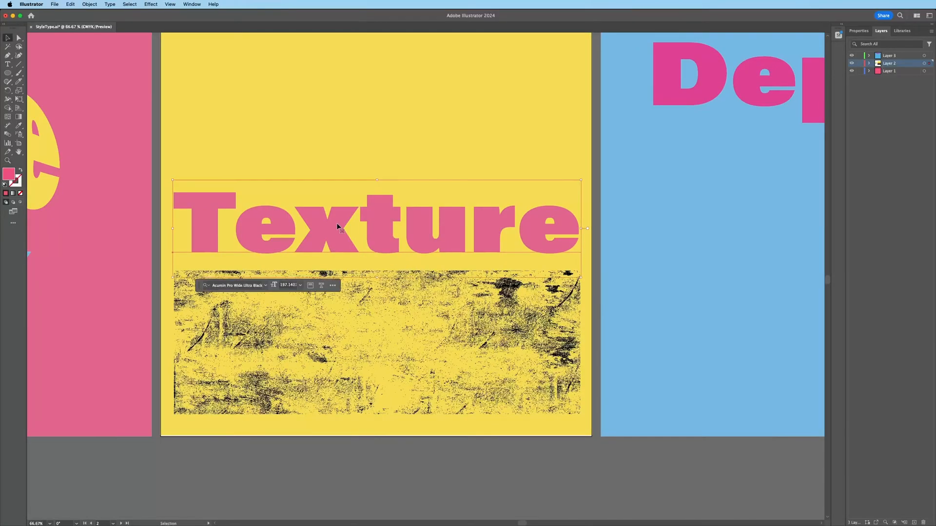
{"action": "left_click", "coordinate": [152, 4]}
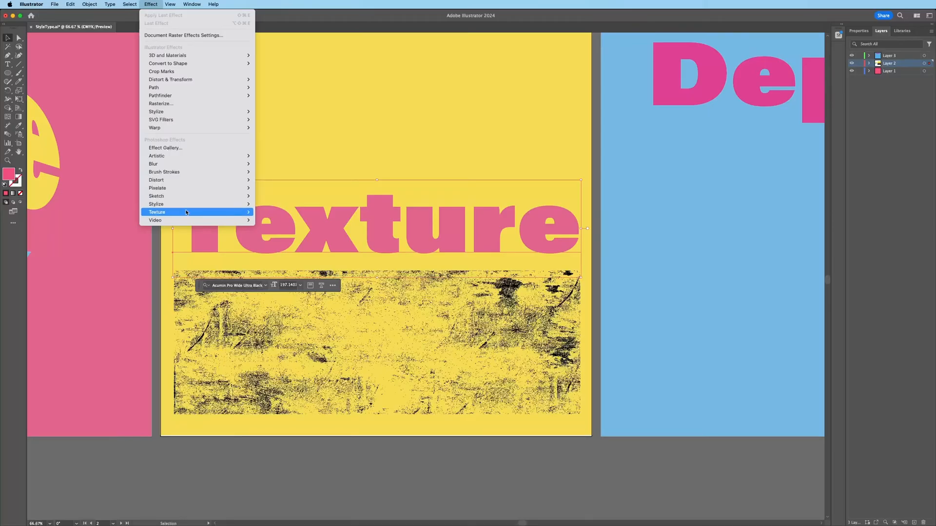
{"action": "left_click", "coordinate": [273, 223]}
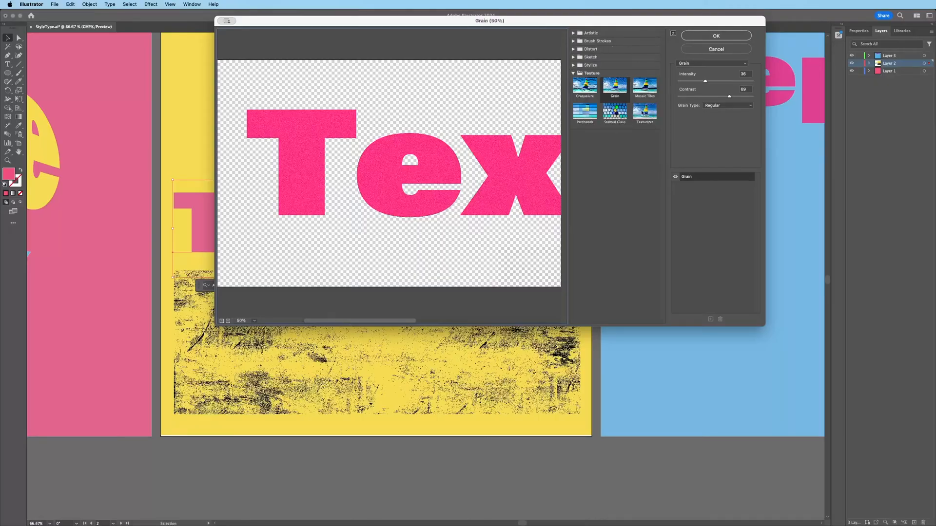
{"action": "left_click_drag", "start_coordinate": [705, 81], "coordinate": [702, 81]}
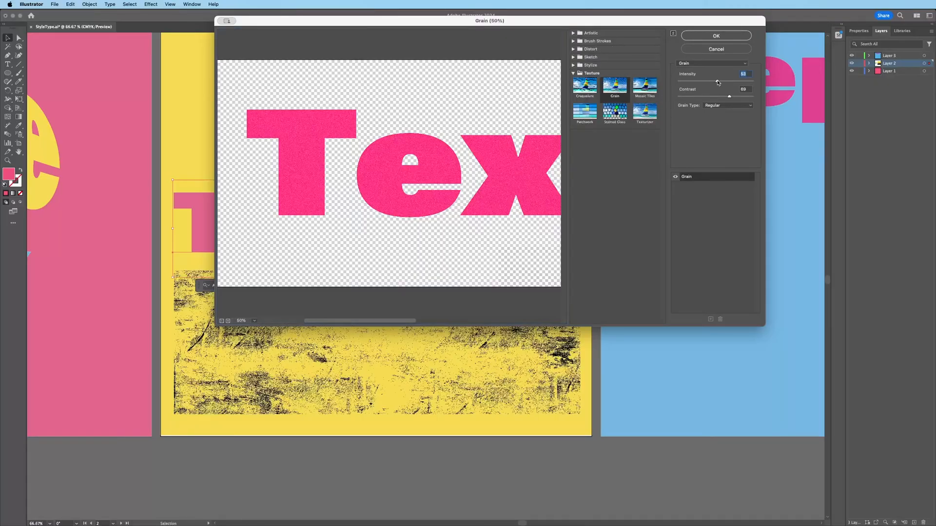
{"action": "left_click", "coordinate": [708, 37]}
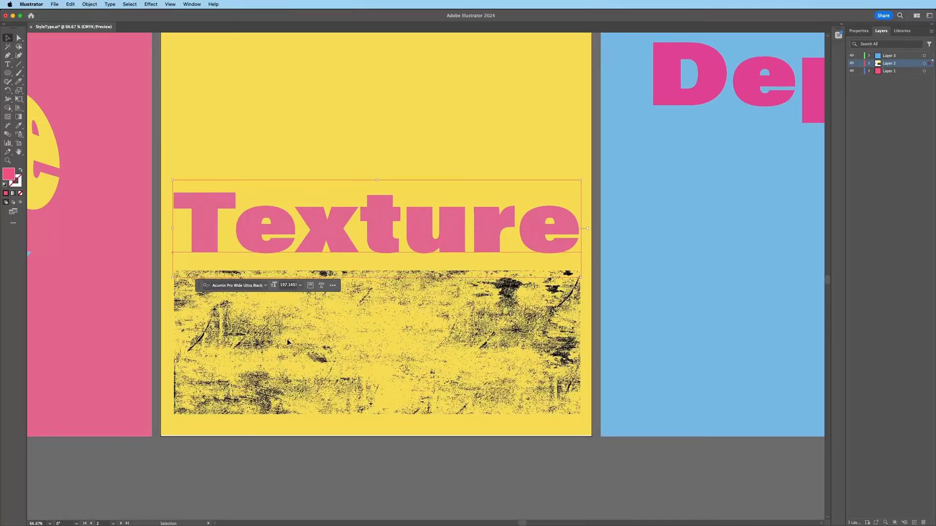
{"action": "left_click", "coordinate": [192, 4]}
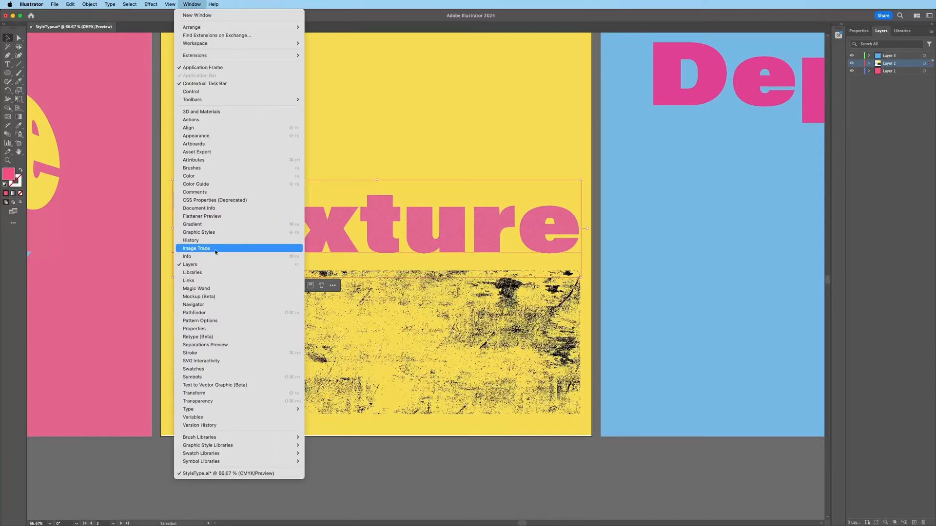
{"action": "left_click", "coordinate": [198, 137]}
{"action": "left_click_drag", "start_coordinate": [634, 138], "coordinate": [462, 42]}
{"action": "left_click_drag", "start_coordinate": [503, 183], "coordinate": [568, 178]}
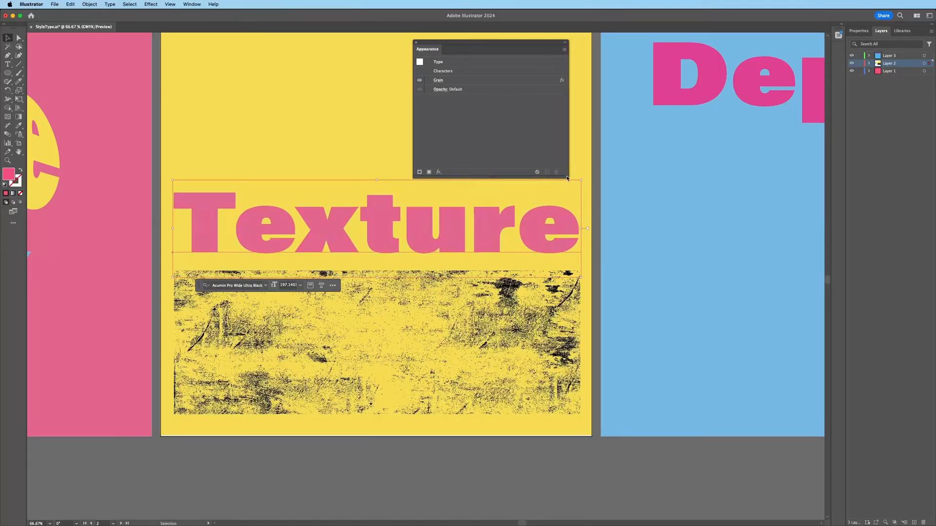
{"action": "left_click", "coordinate": [439, 81]}
{"action": "left_click_drag", "start_coordinate": [705, 80], "coordinate": [718, 82]}
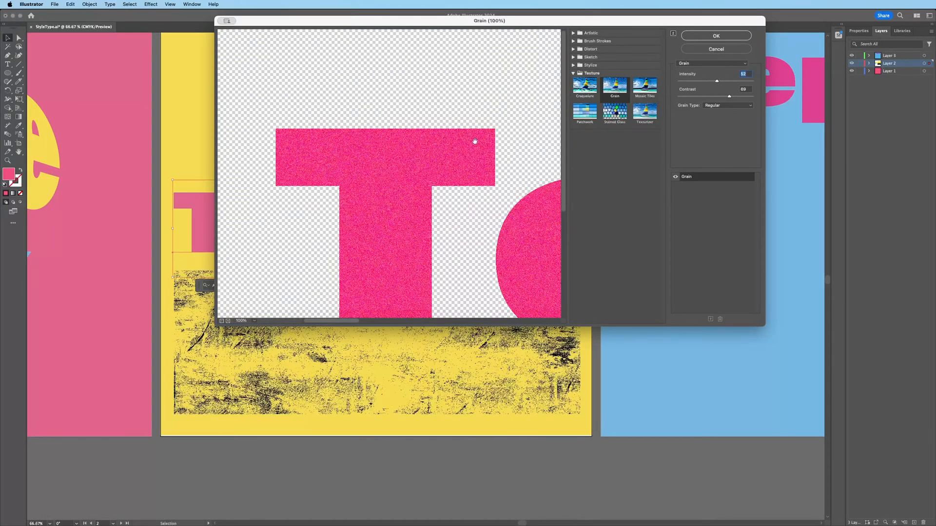
{"action": "left_click", "coordinate": [696, 38]}
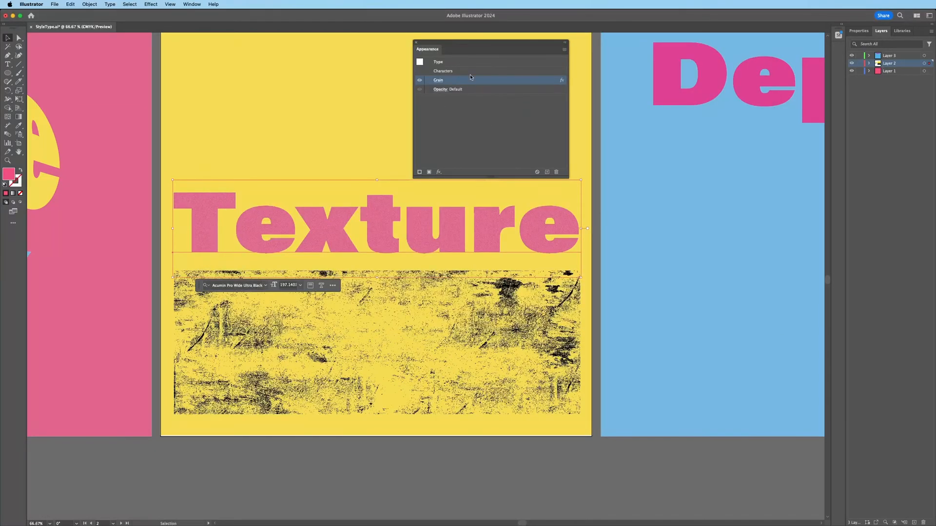
{"action": "left_click", "coordinate": [419, 80]}
{"action": "left_click", "coordinate": [556, 173]}
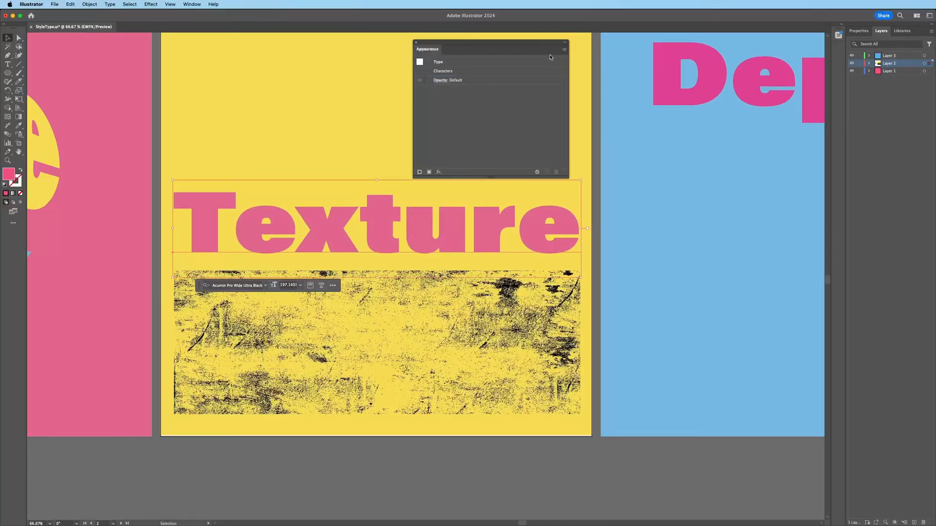
{"action": "left_click", "coordinate": [416, 42]}
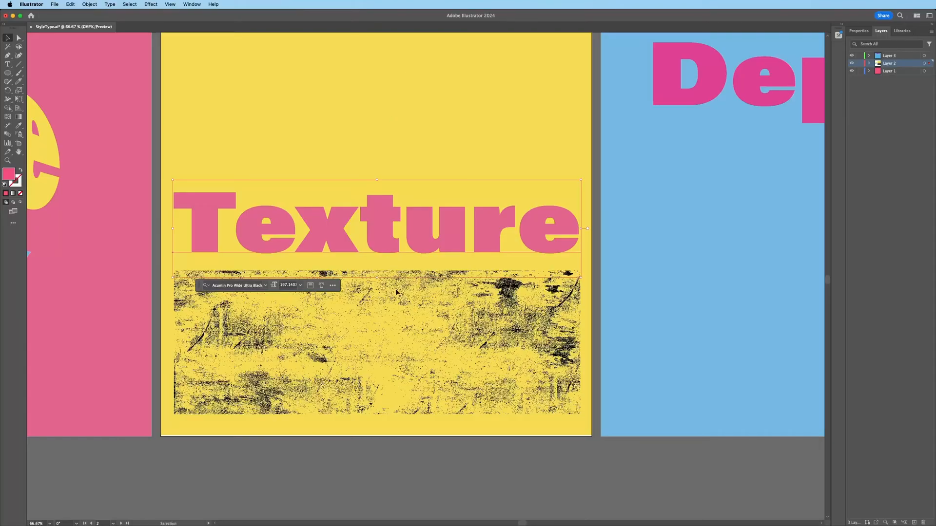
{"action": "left_click", "coordinate": [384, 334]}
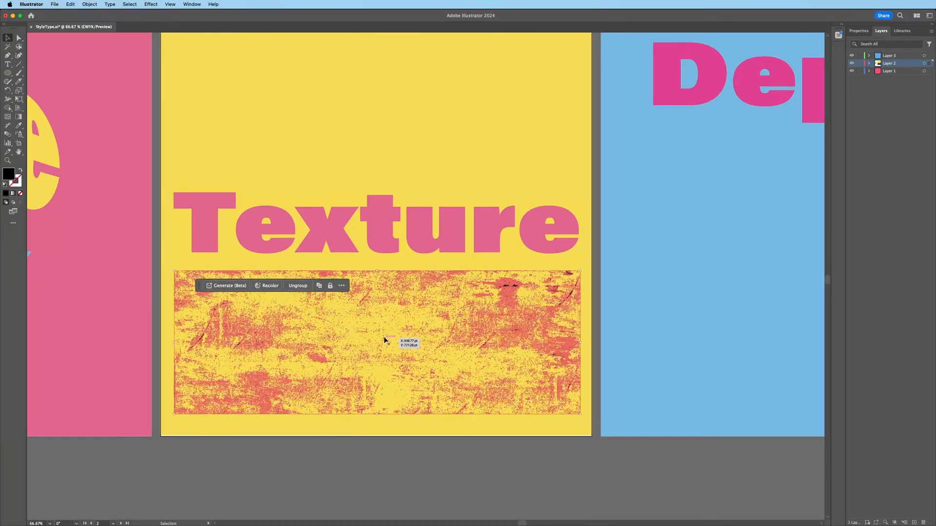
{"action": "key", "text": "a"}
{"action": "left_click", "coordinate": [224, 334]}
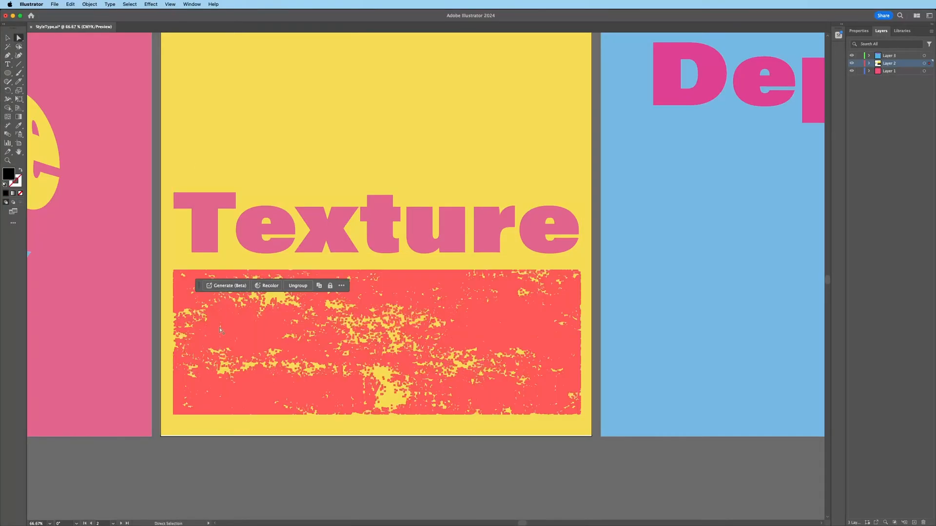
{"action": "left_click", "coordinate": [166, 304]}
{"action": "left_click", "coordinate": [307, 320]}
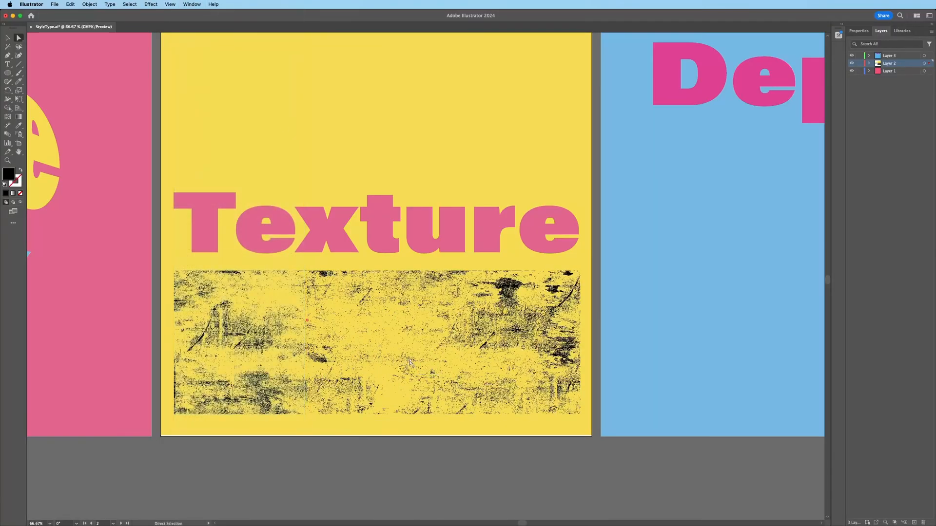
{"action": "left_click", "coordinate": [199, 6]}
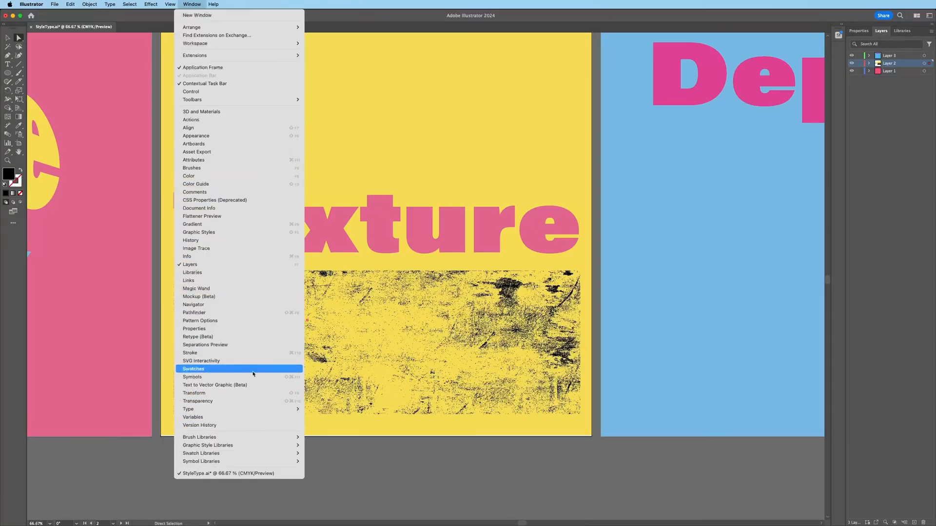
{"action": "left_click", "coordinate": [253, 374]}
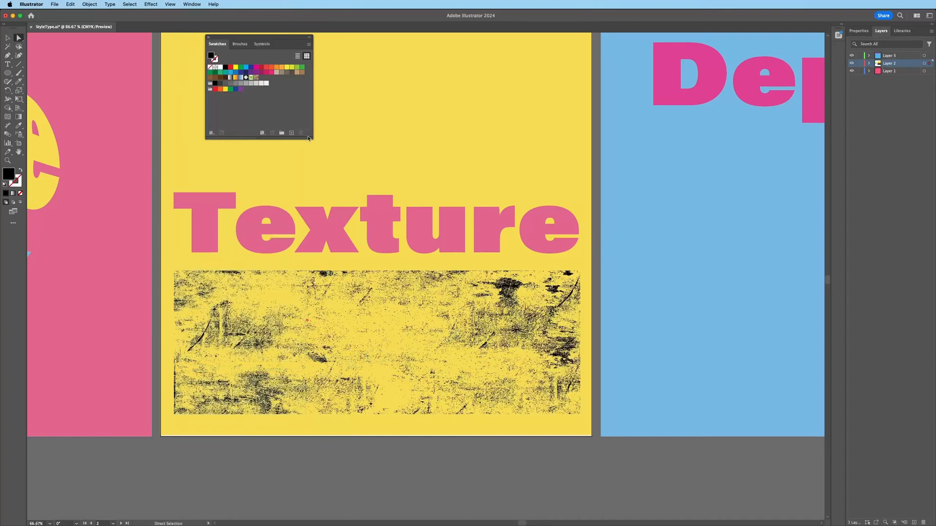
{"action": "left_click", "coordinate": [211, 133]}
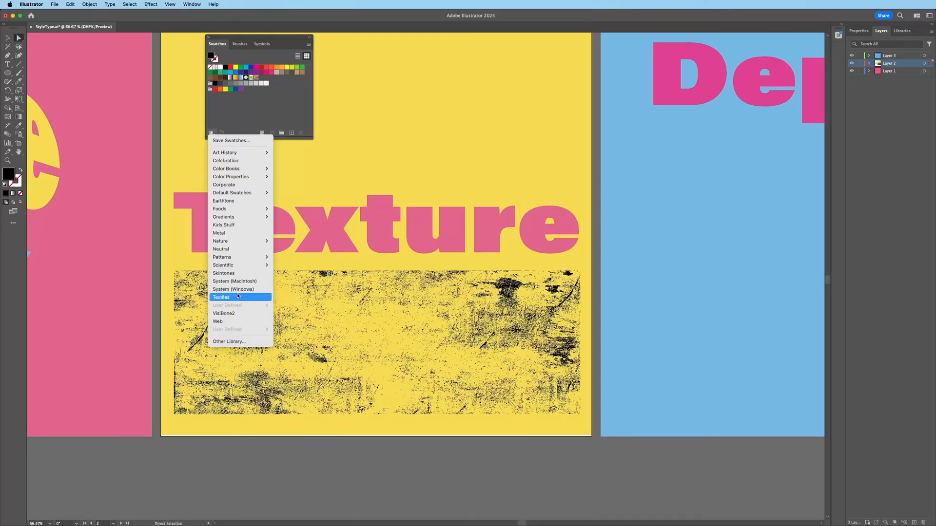
{"action": "mouse_move", "coordinate": [263, 257]}
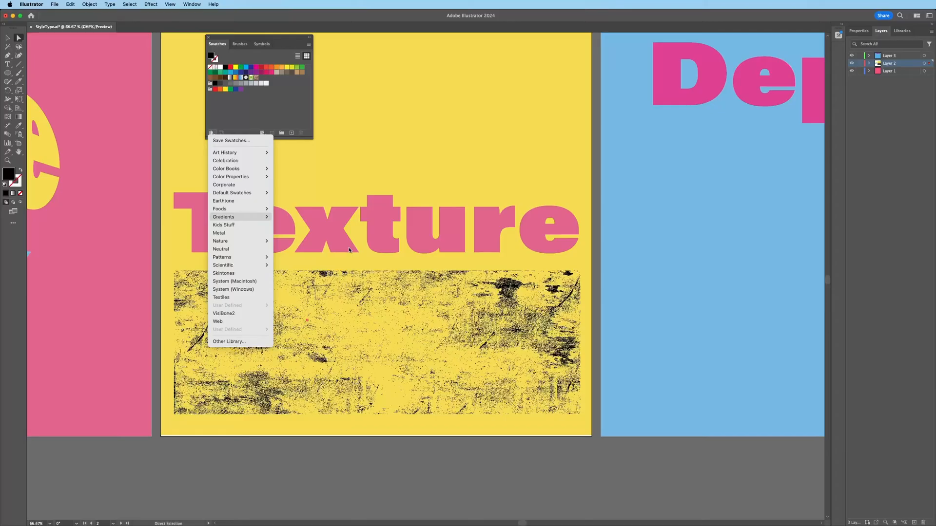
{"action": "left_click", "coordinate": [166, 249]}
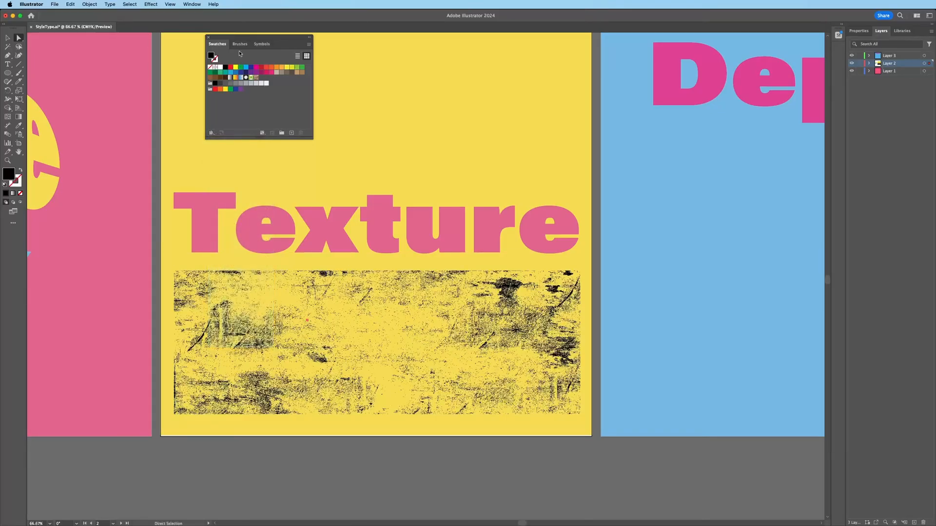
{"action": "left_click", "coordinate": [208, 37]}
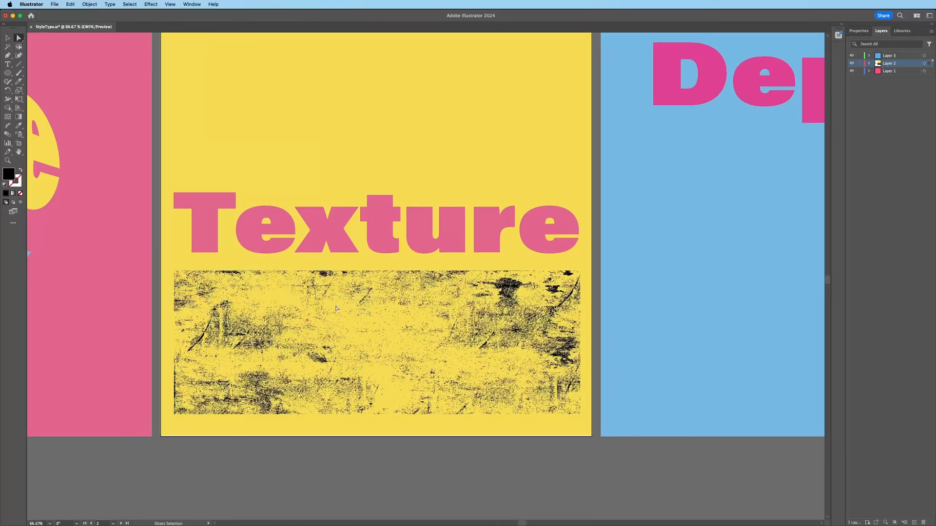
Step: Move the grunge texture group over the Texture word and select both
{"action": "key", "text": "v"}
{"action": "left_click", "coordinate": [364, 331]}
{"action": "left_click_drag", "start_coordinate": [371, 344], "coordinate": [372, 240]}
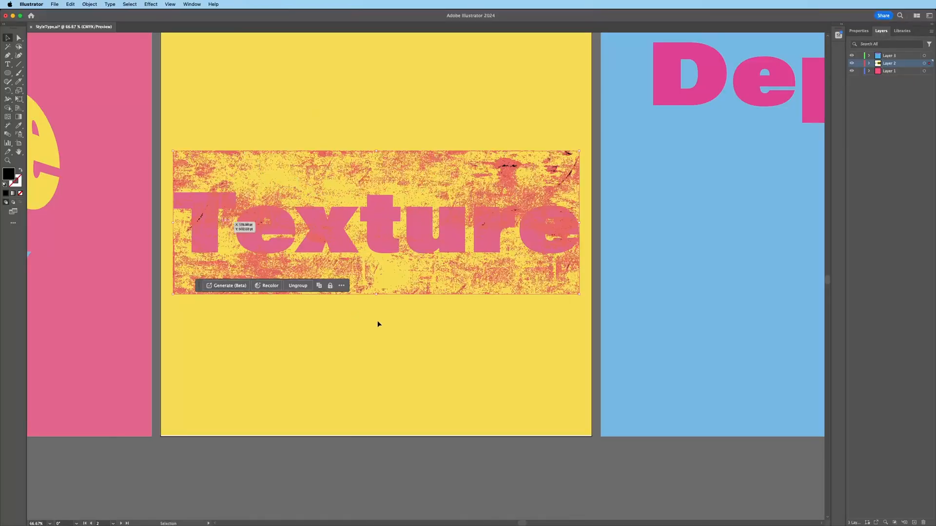
{"action": "key", "text": "super+shift+g"}
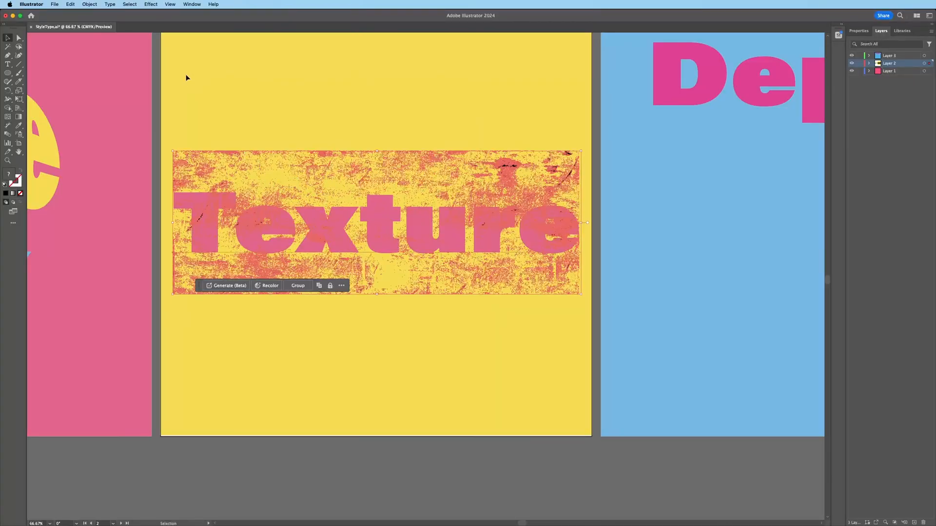
Step: Use the Transparency panel to make the texture a mask with Clip turned off
{"action": "left_click", "coordinate": [190, 5]}
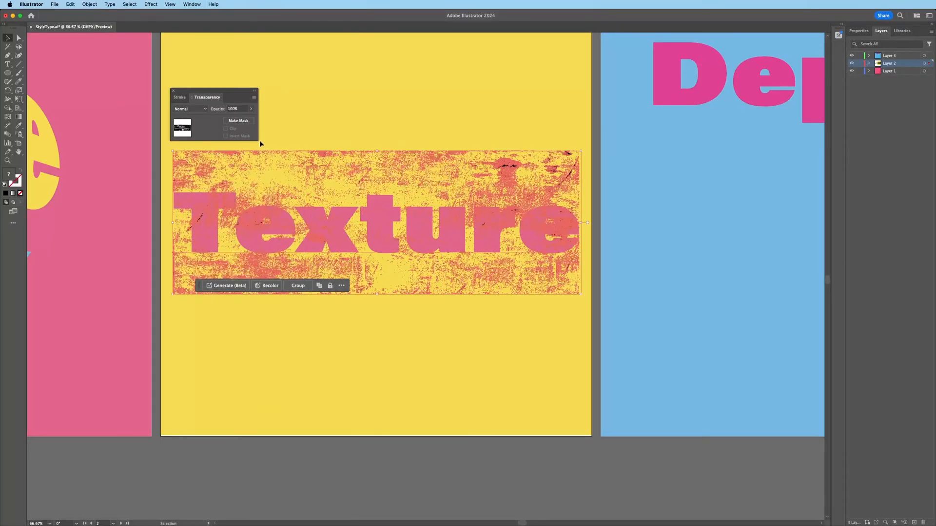
{"action": "left_click_drag", "start_coordinate": [224, 92], "coordinate": [285, 61]}
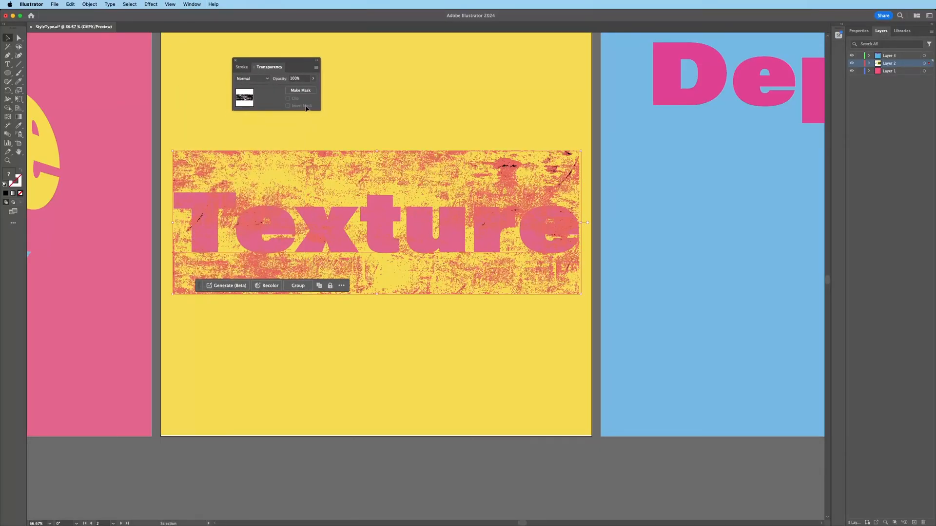
{"action": "left_click", "coordinate": [301, 90]}
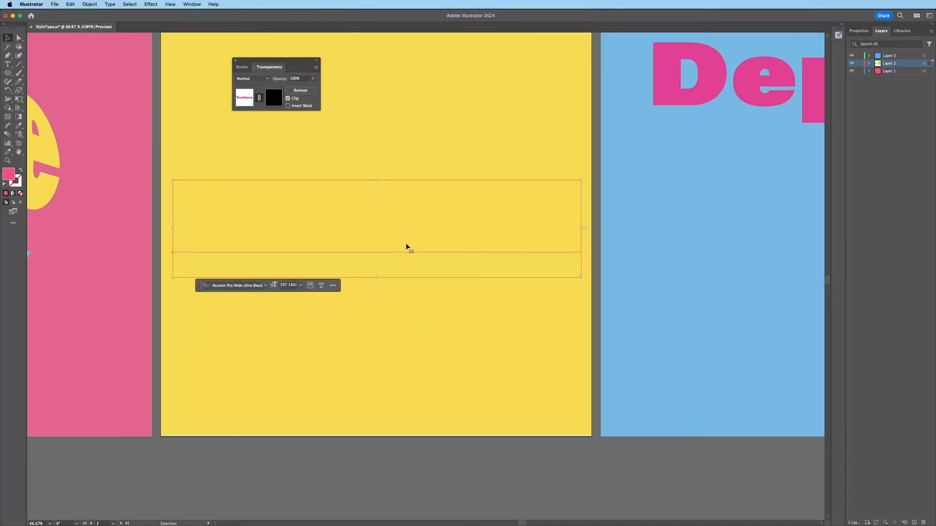
{"action": "left_click", "coordinate": [288, 99]}
{"action": "left_click", "coordinate": [429, 139]}
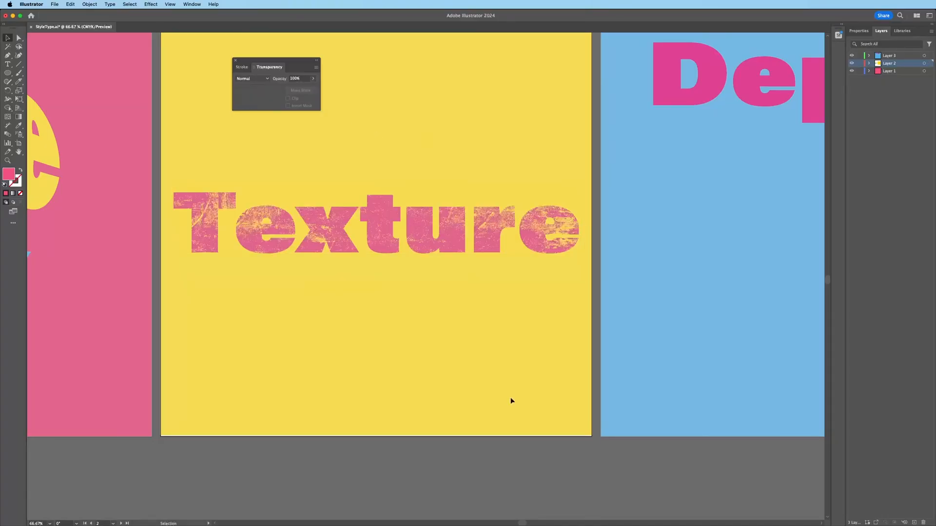
Step: Try Screen and Overlay blend modes on the masked word, then settle on Normal
{"action": "left_click", "coordinate": [423, 229]}
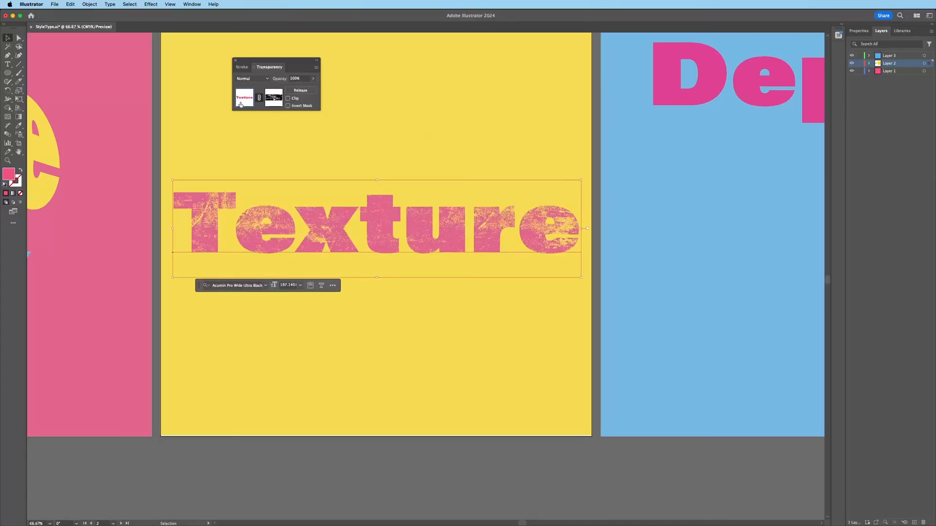
{"action": "left_click", "coordinate": [253, 78]}
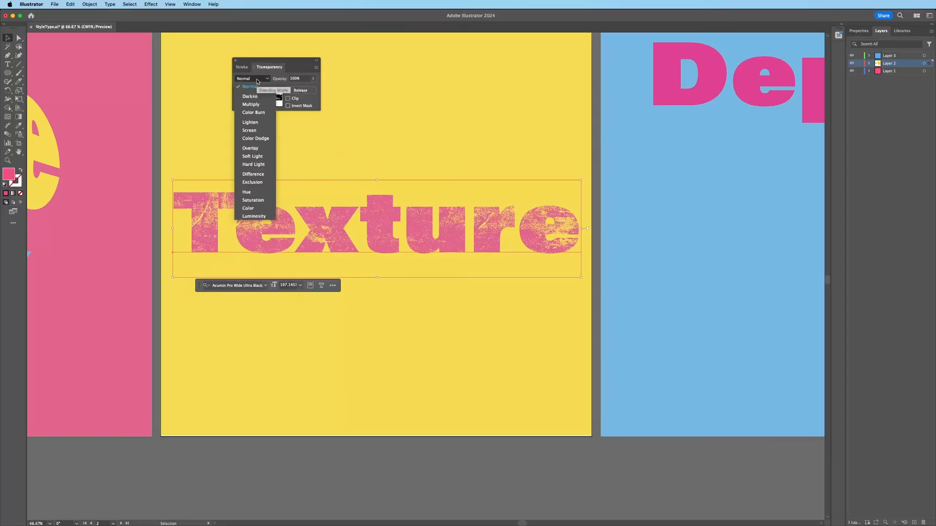
{"action": "left_click", "coordinate": [248, 130]}
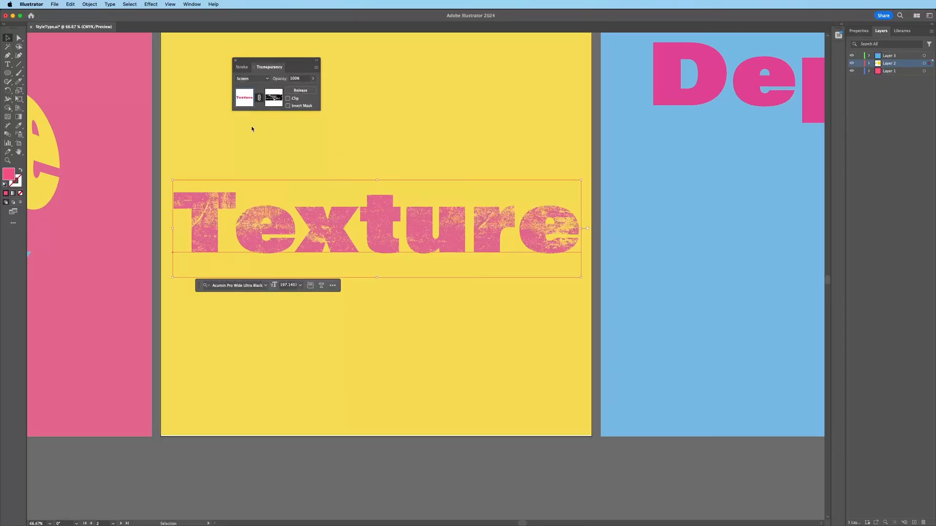
{"action": "left_click", "coordinate": [253, 79]}
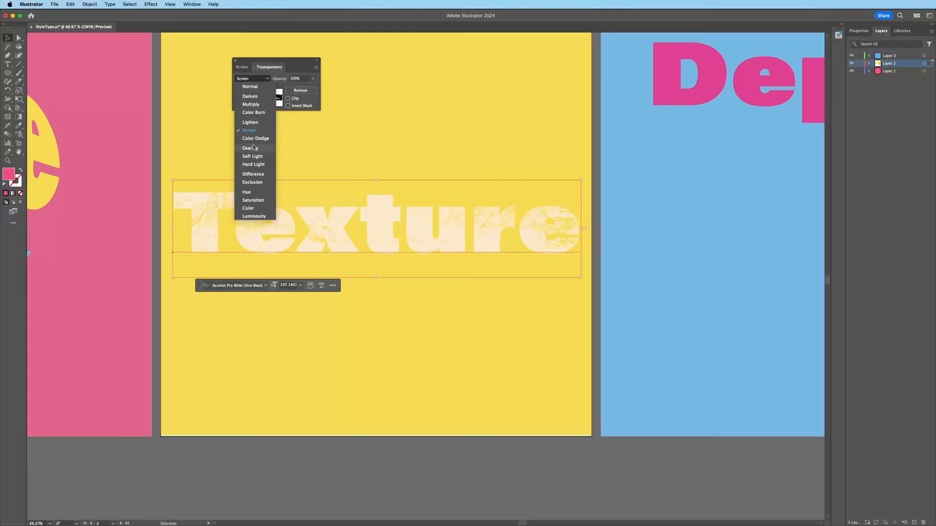
{"action": "left_click", "coordinate": [253, 148]}
{"action": "left_click", "coordinate": [258, 82]}
{"action": "left_click", "coordinate": [258, 91]}
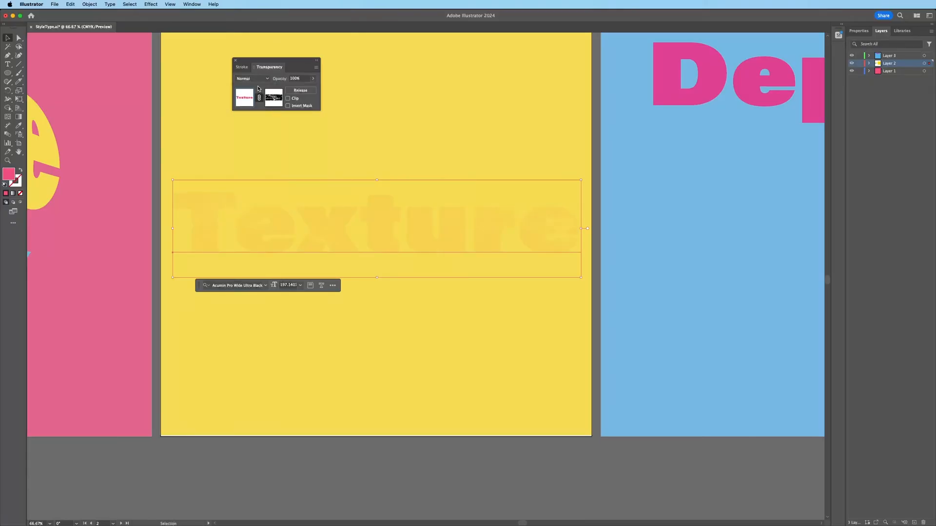
{"action": "left_click", "coordinate": [427, 312]}
Step: Apply a 3D Extrude effect to the Depth text with 192 pt depth
{"action": "left_click_drag", "start_coordinate": [712, 206], "coordinate": [383, 264]}
{"action": "left_click", "coordinate": [235, 61]}
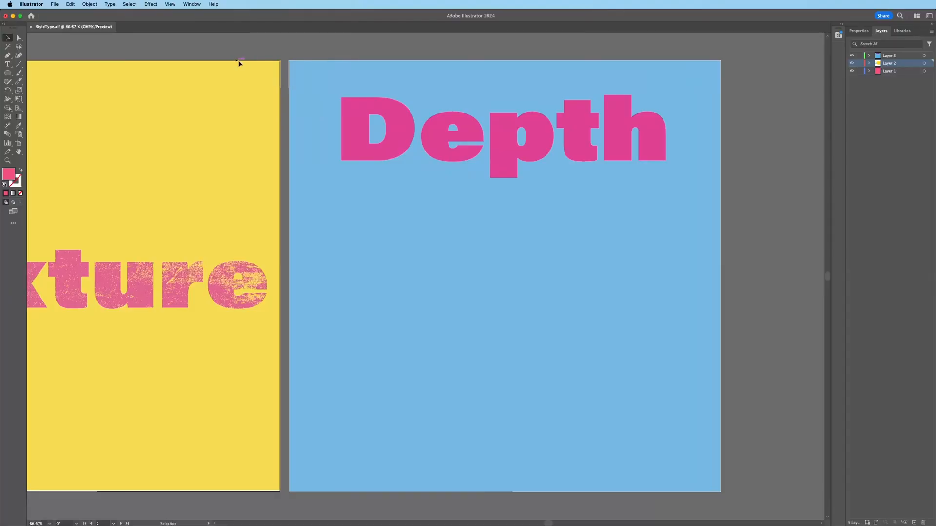
{"action": "left_click", "coordinate": [508, 152]}
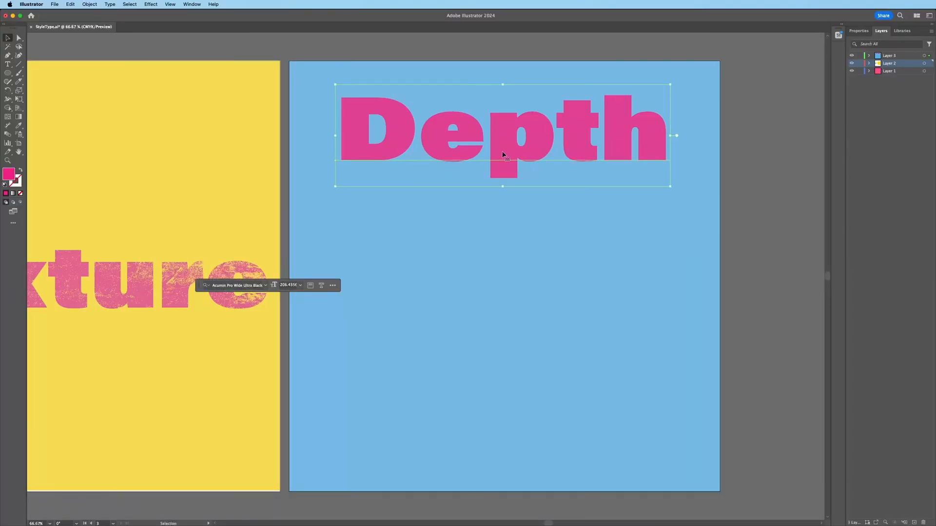
{"action": "left_click", "coordinate": [150, 5]}
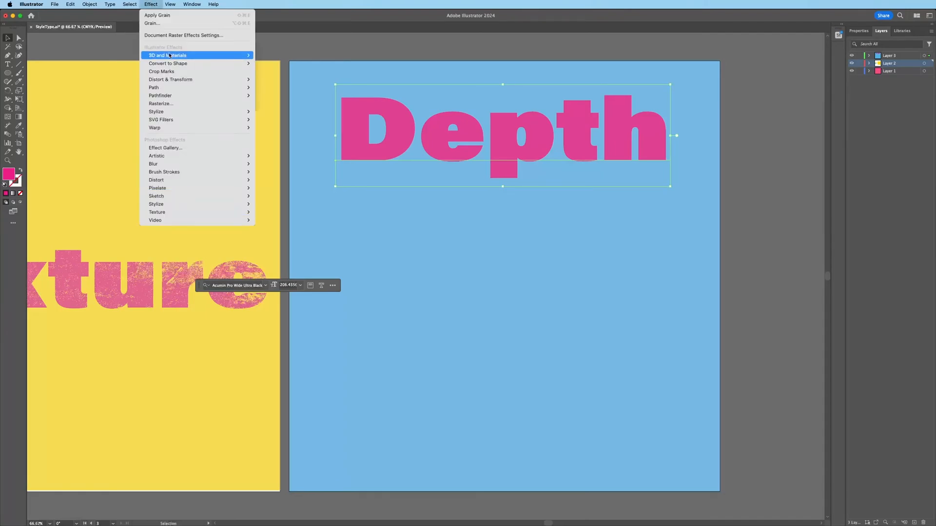
{"action": "left_click", "coordinate": [260, 59]}
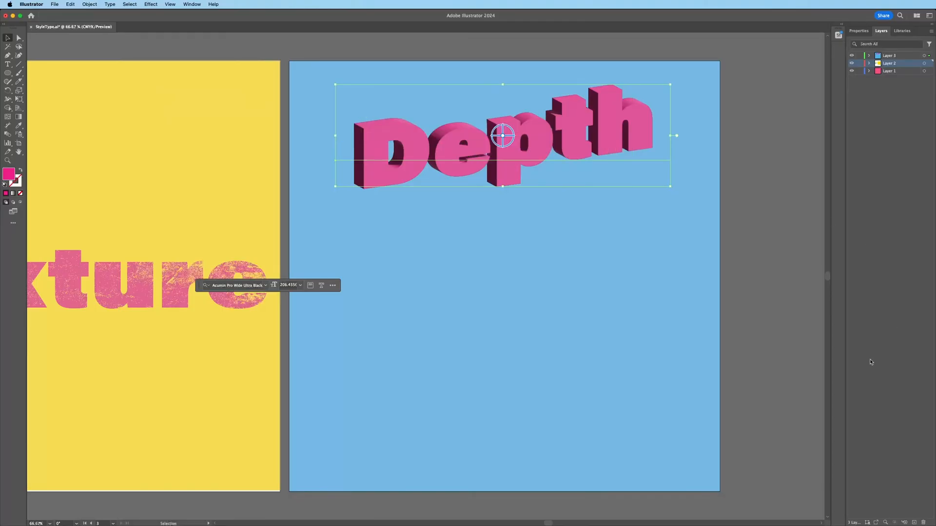
{"action": "left_click_drag", "start_coordinate": [935, 86], "coordinate": [269, 64]}
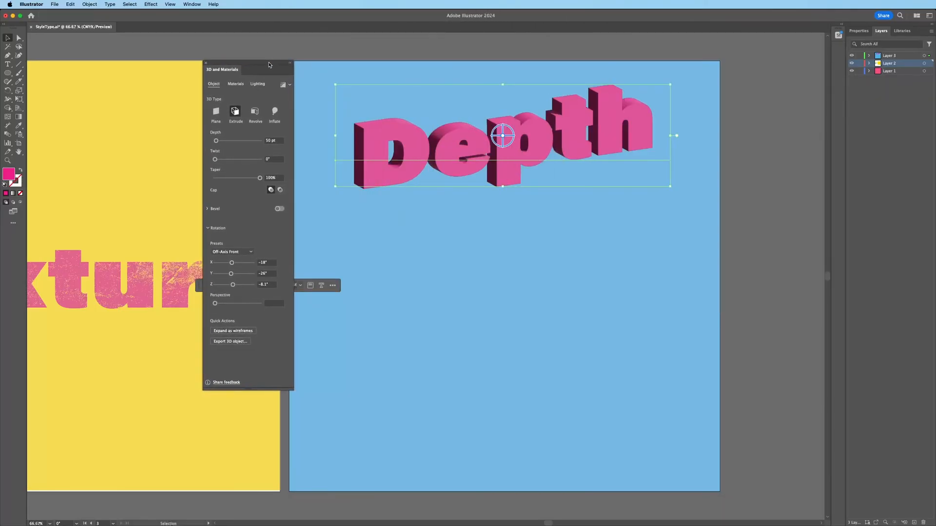
{"action": "left_click_drag", "start_coordinate": [216, 141], "coordinate": [253, 179]}
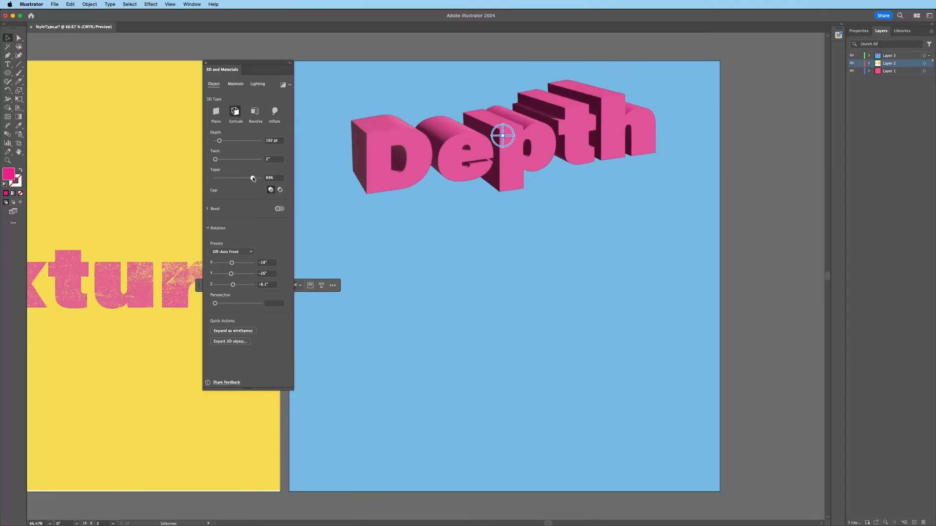
Step: Test Inflate and lighting settings, then undo the 3D effect so Depth is flat
{"action": "left_click", "coordinate": [275, 112]}
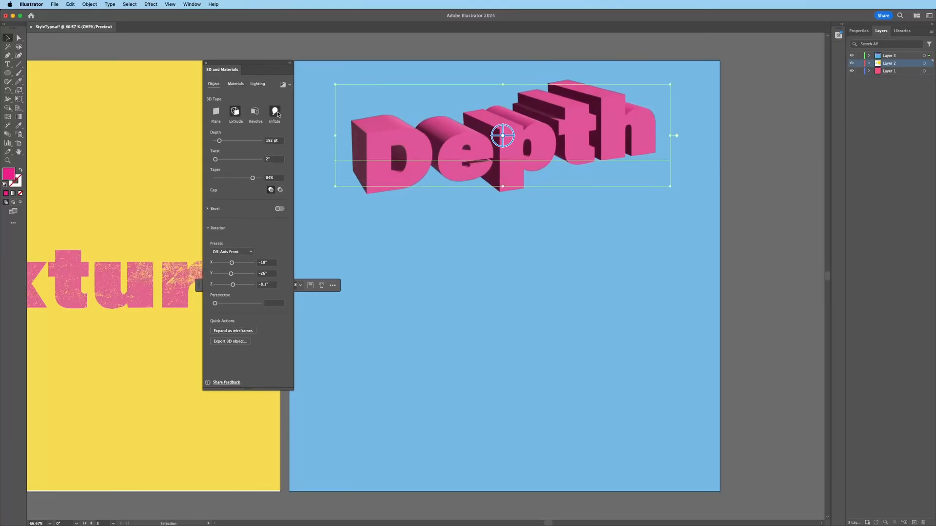
{"action": "left_click", "coordinate": [241, 113]}
{"action": "left_click", "coordinate": [257, 84]}
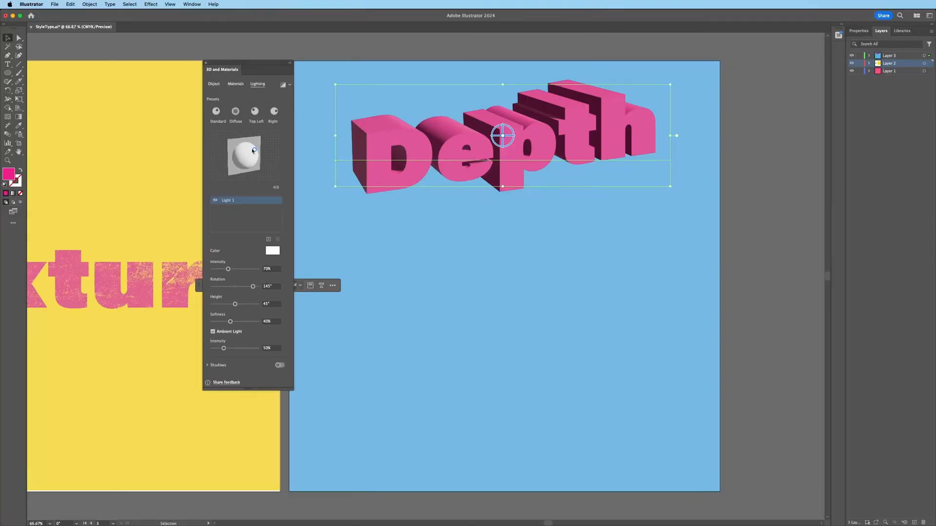
{"action": "left_click_drag", "start_coordinate": [253, 151], "coordinate": [252, 153]}
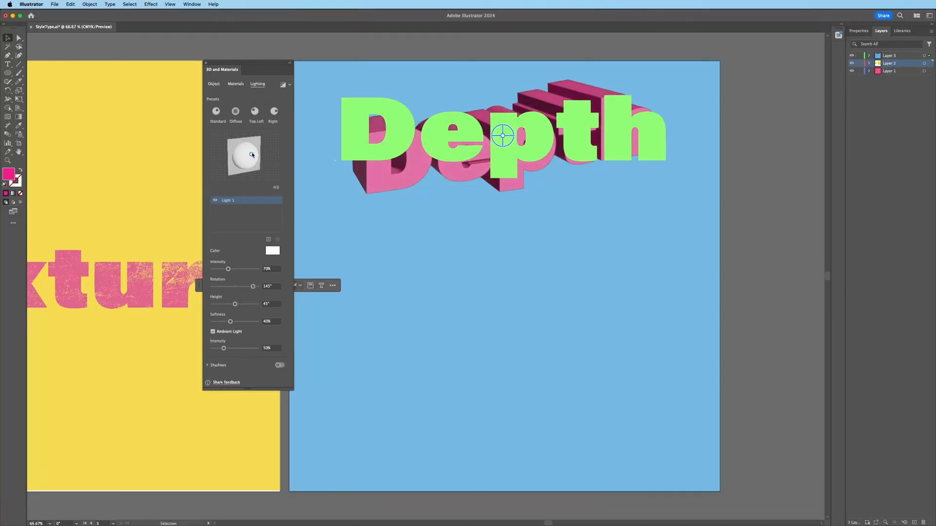
{"action": "left_click", "coordinate": [206, 62]}
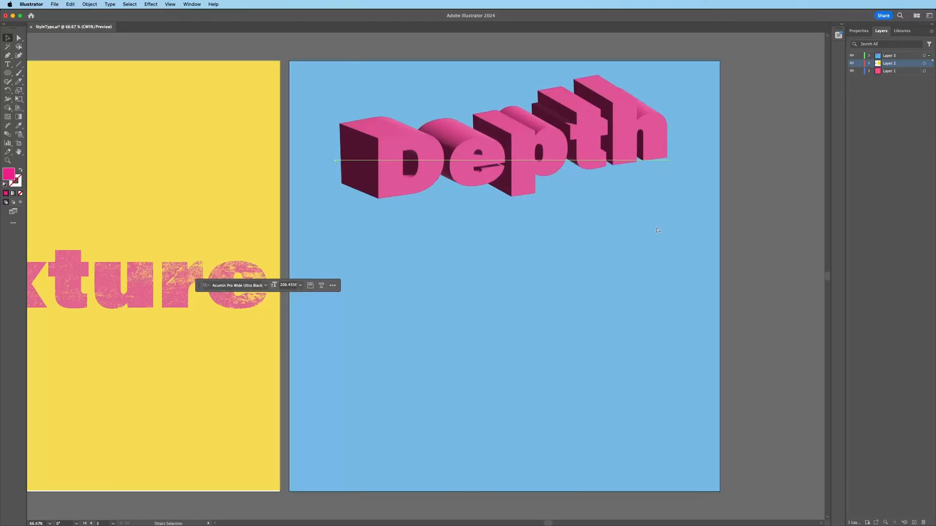
{"action": "key", "text": "super+z"}
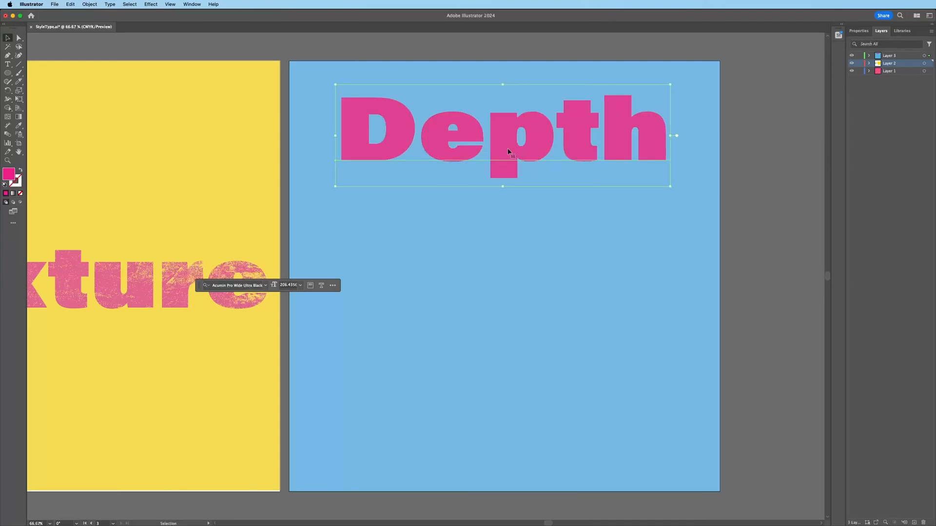
Step: Place a copy of Depth below the original and fill it with the artboard yellow
{"action": "left_click_drag", "start_coordinate": [503, 156], "coordinate": [537, 285]}
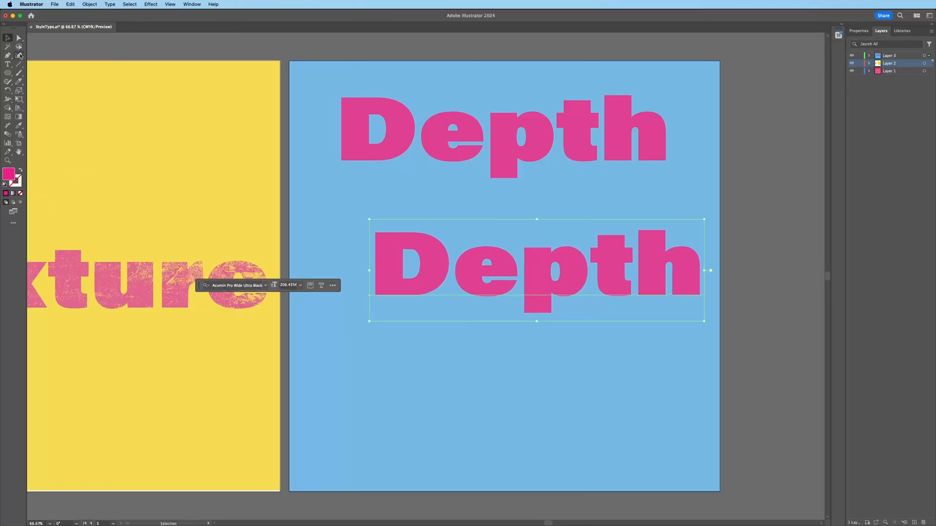
{"action": "left_click", "coordinate": [342, 234]}
{"action": "key", "text": "z"}
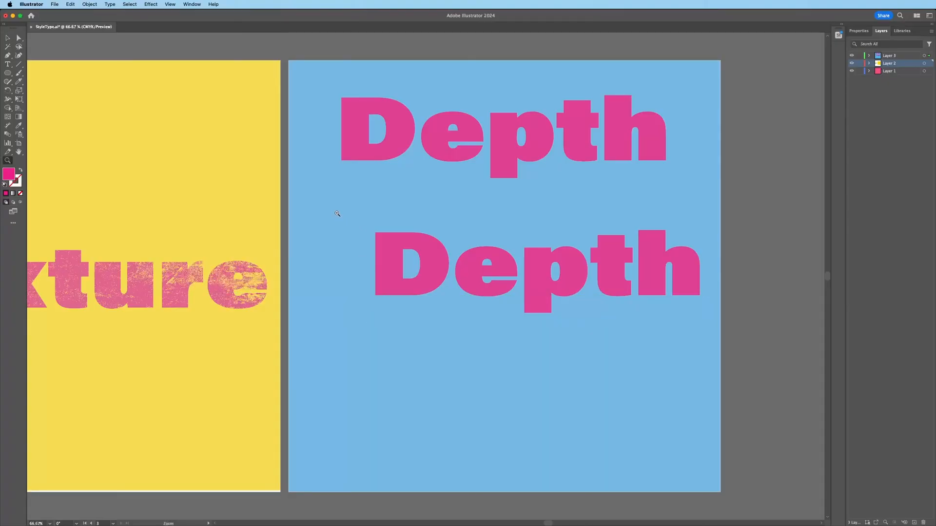
{"action": "left_click", "coordinate": [338, 213], "text": "alt"}
{"action": "left_click_drag", "start_coordinate": [337, 213], "coordinate": [369, 199]}
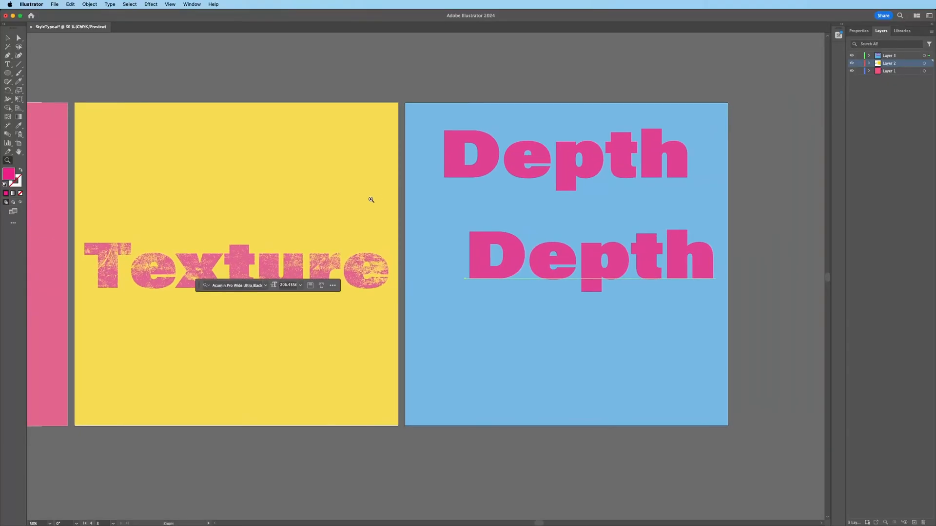
{"action": "left_click", "coordinate": [19, 126]}
{"action": "left_click", "coordinate": [317, 334]}
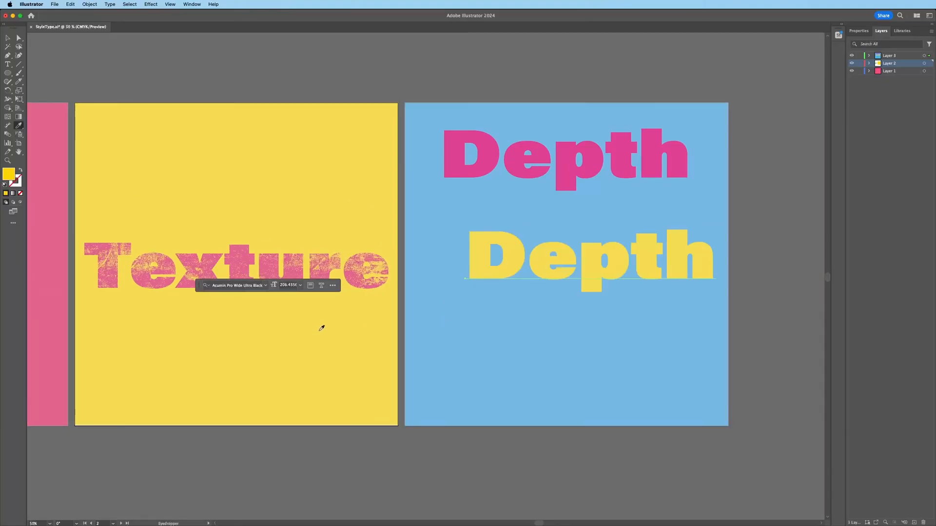
{"action": "left_click", "coordinate": [19, 37]}
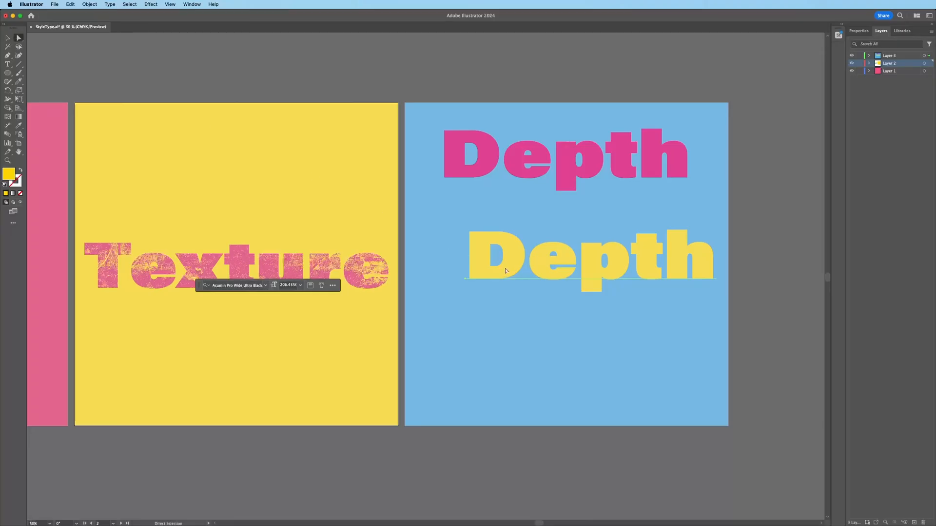
Step: Add two more yellow Depth copies stepping down and to the left
{"action": "left_click_drag", "start_coordinate": [507, 271], "coordinate": [463, 378]}
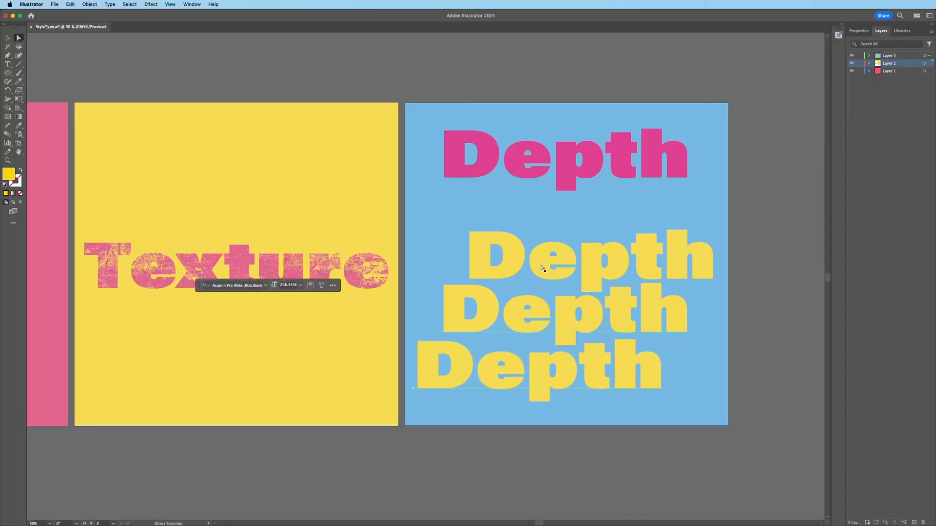
{"action": "key", "text": "v"}
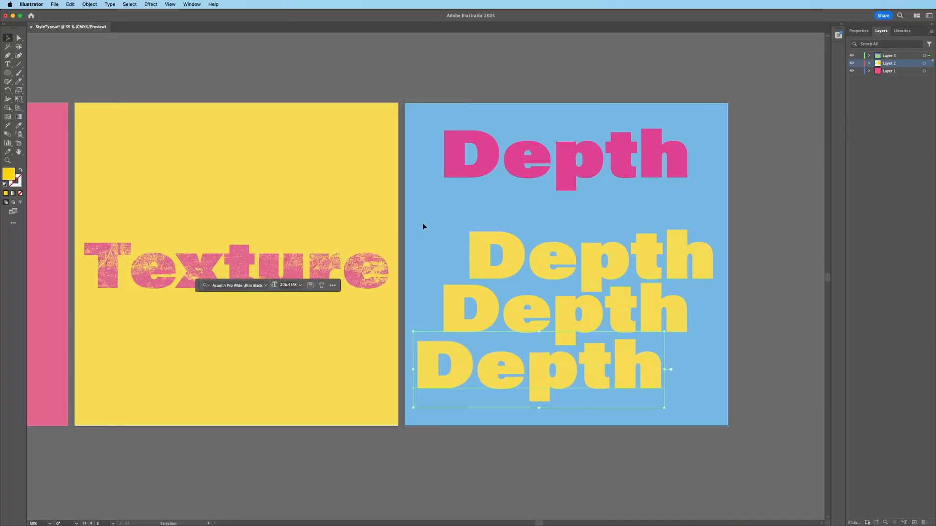
{"action": "left_click_drag", "start_coordinate": [647, 416], "coordinate": [655, 421]}
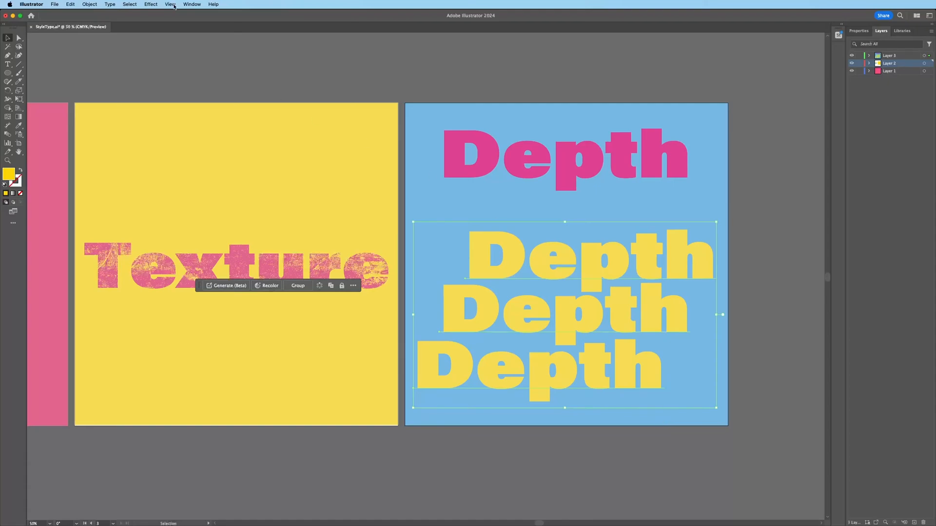
Step: Try aligning the three copies on vertical centres, then undo and close Align
{"action": "left_click", "coordinate": [192, 3]}
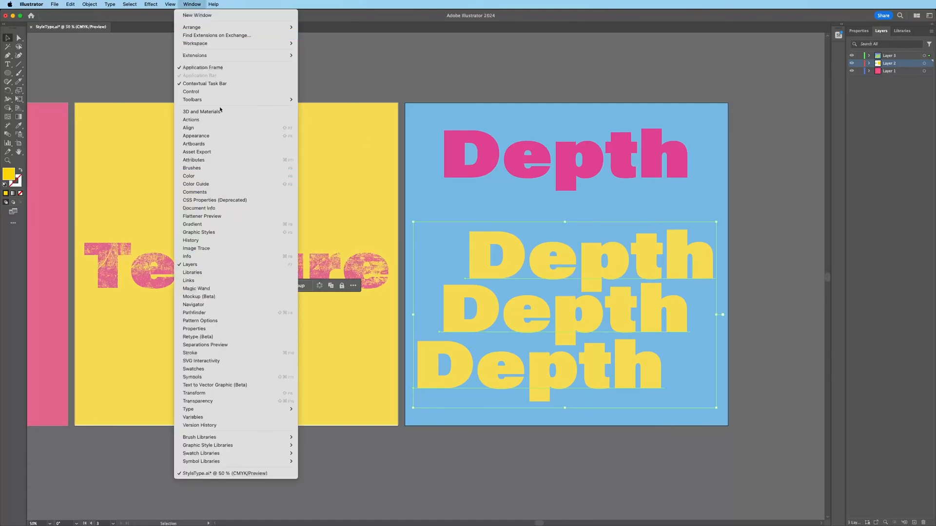
{"action": "left_click", "coordinate": [195, 125]}
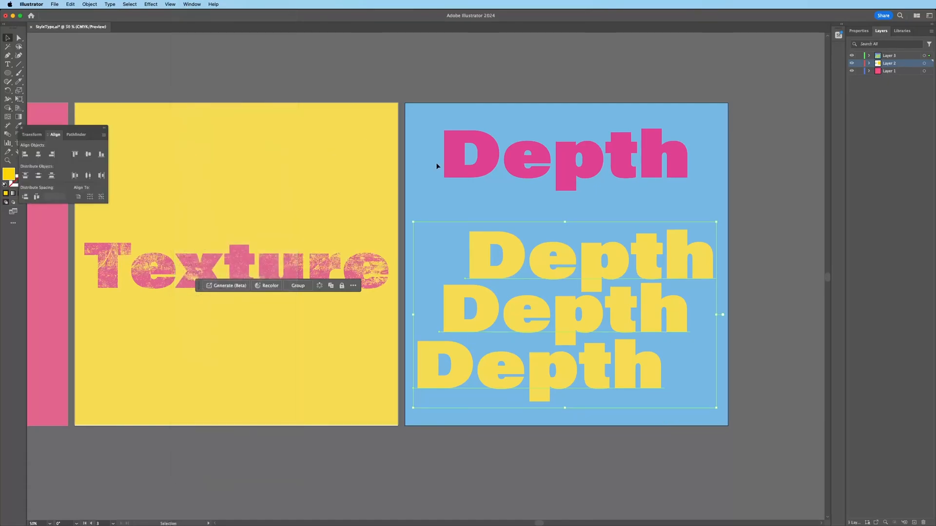
{"action": "left_click", "coordinate": [88, 154]}
{"action": "key", "text": "super+z"}
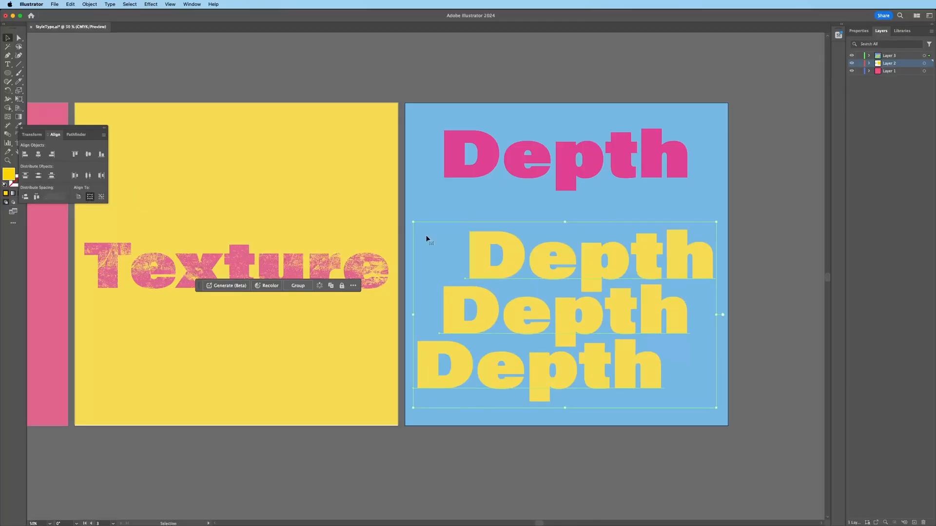
{"action": "left_click", "coordinate": [21, 128]}
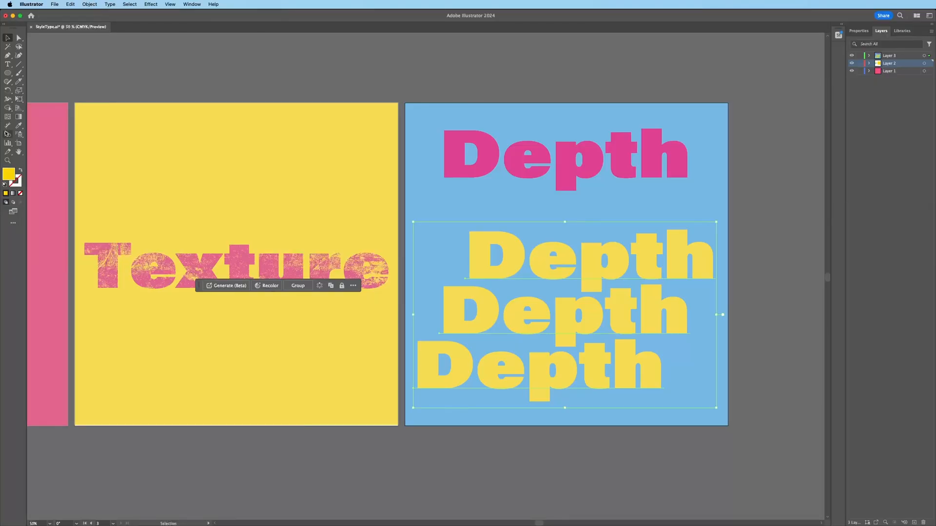
{"action": "double_click", "coordinate": [7, 134]}
{"action": "left_click", "coordinate": [472, 244]}
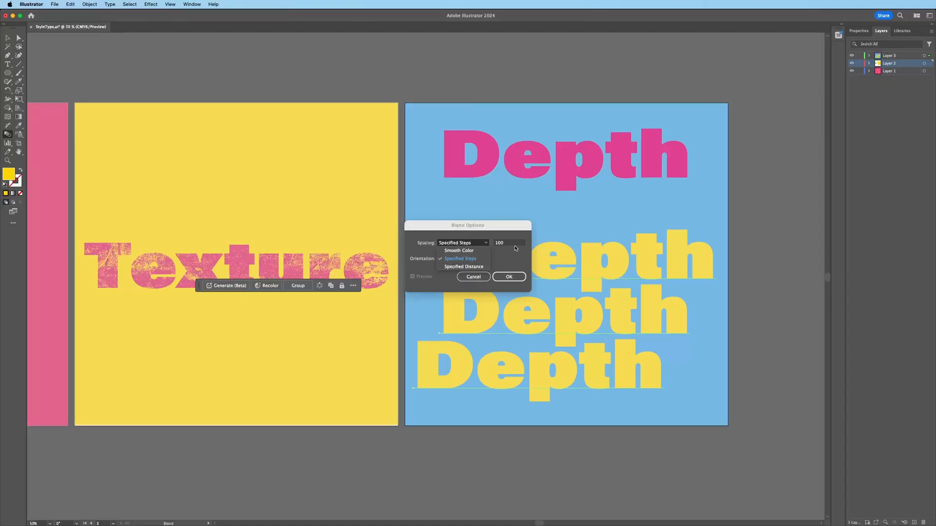
{"action": "left_click", "coordinate": [478, 259]}
{"action": "left_click", "coordinate": [507, 277]}
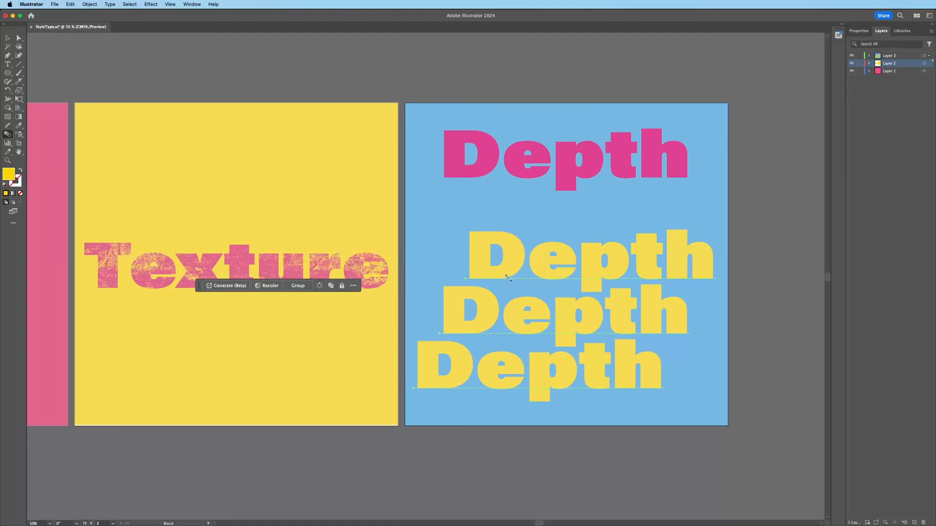
{"action": "left_click", "coordinate": [90, 4]}
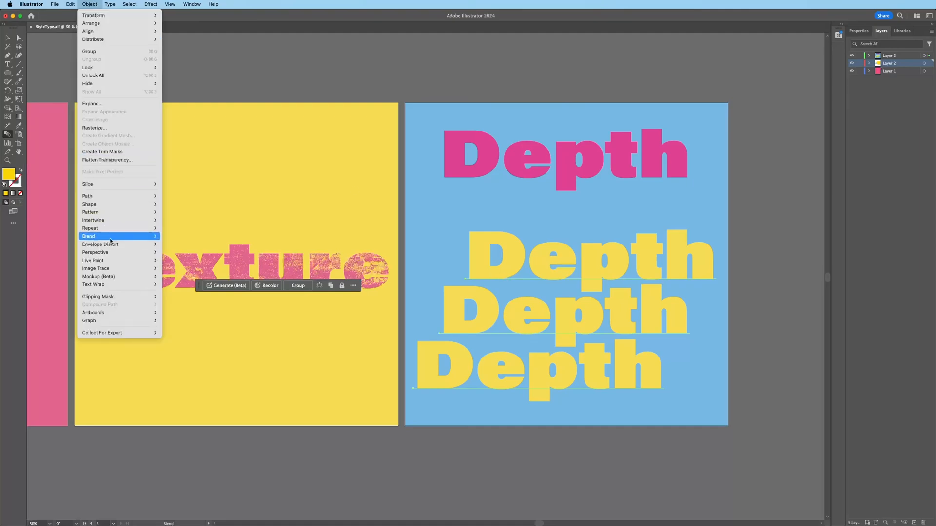
{"action": "left_click", "coordinate": [186, 238]}
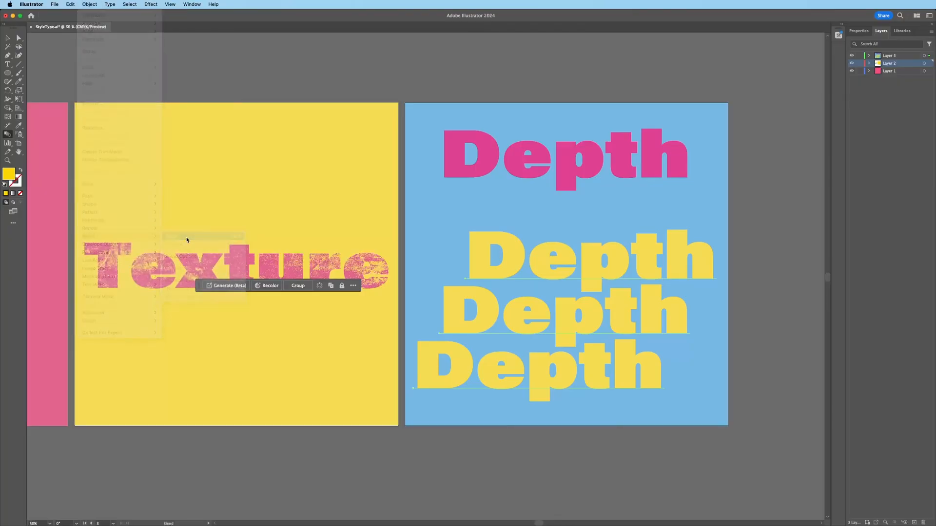
{"action": "left_click", "coordinate": [8, 38]}
{"action": "left_click", "coordinate": [518, 152]}
{"action": "left_click_drag", "start_coordinate": [518, 152], "coordinate": [547, 252]}
{"action": "right_click", "coordinate": [547, 251]}
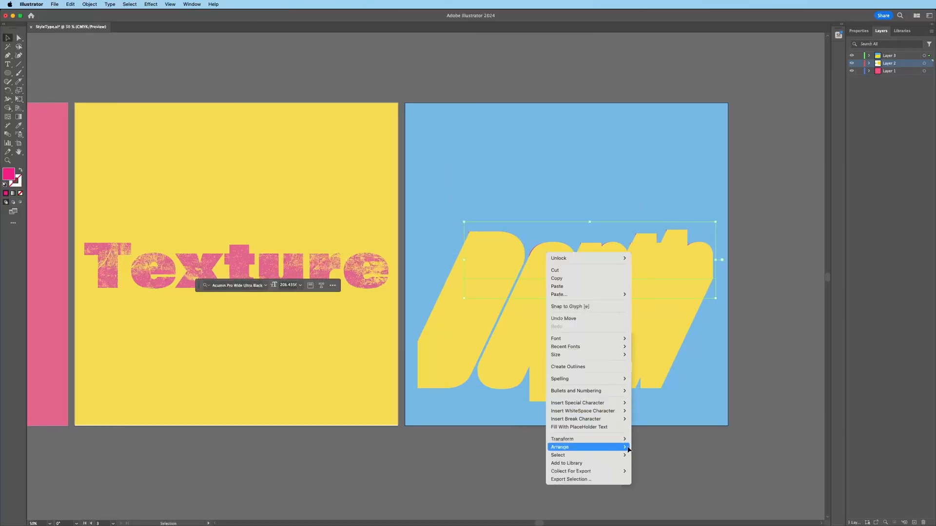
{"action": "left_click", "coordinate": [648, 447]}
{"action": "left_click_drag", "start_coordinate": [534, 262], "coordinate": [536, 263]}
{"action": "left_click", "coordinate": [634, 229]}
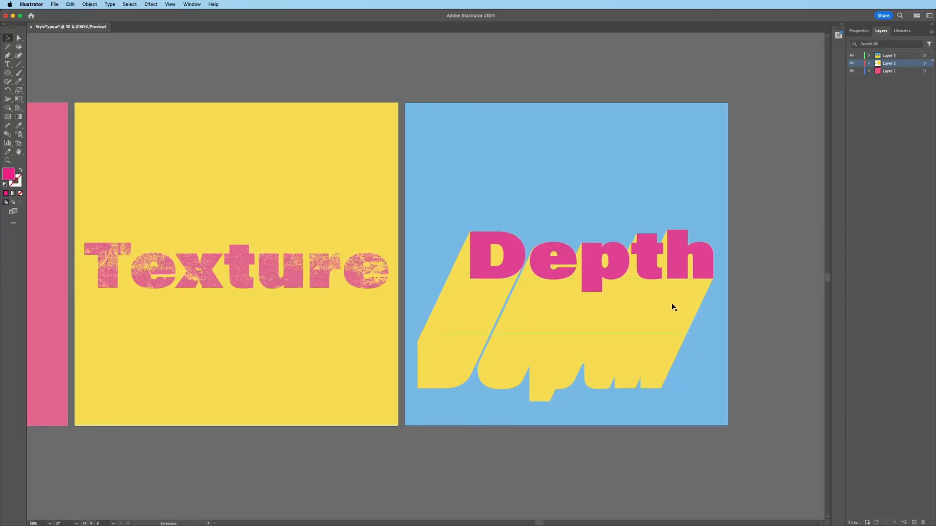
{"action": "key", "text": "super+z"}
{"action": "key", "text": "super+z"}
{"action": "key", "text": "super+z"}
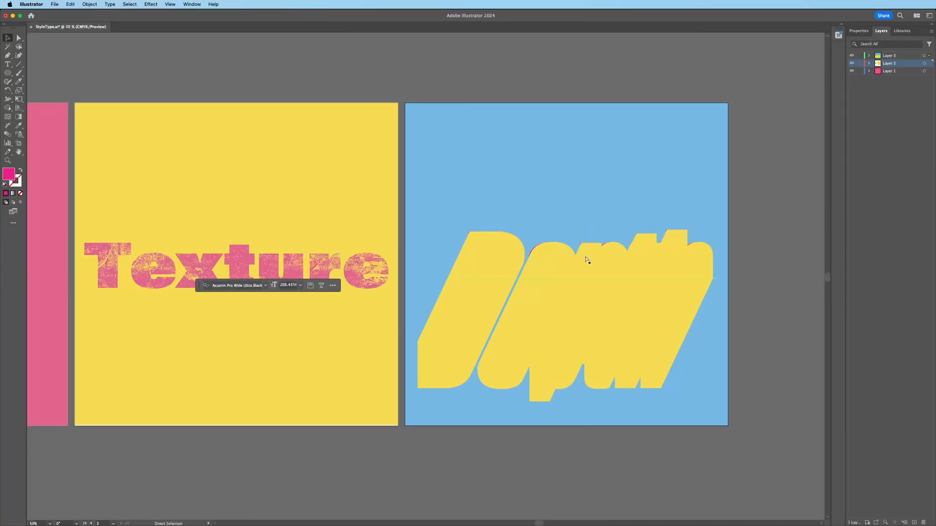
{"action": "key", "text": "super+z"}
Step: Recolour the bottom Depth copy pale cream and the middle copy a softer yellow
{"action": "left_click", "coordinate": [453, 370]}
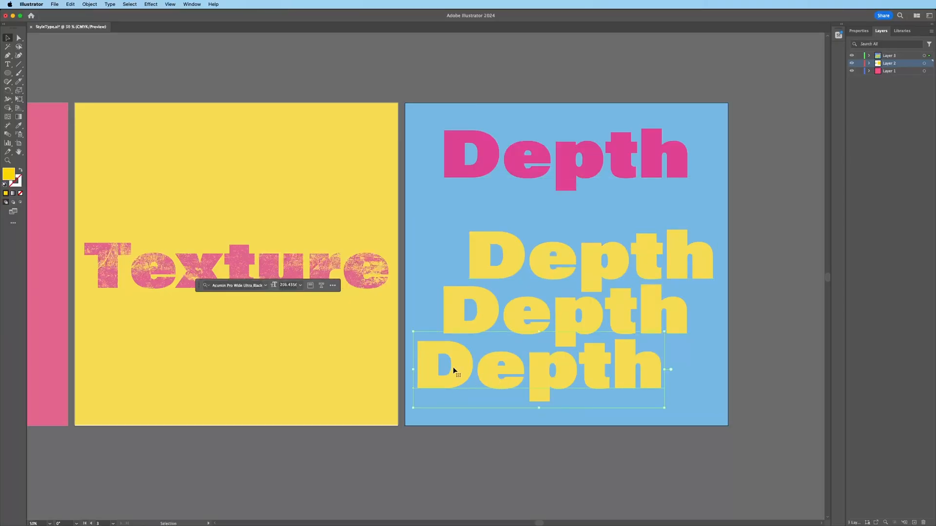
{"action": "double_click", "coordinate": [8, 179]}
{"action": "left_click_drag", "start_coordinate": [438, 210], "coordinate": [398, 209]}
{"action": "left_click", "coordinate": [535, 211]}
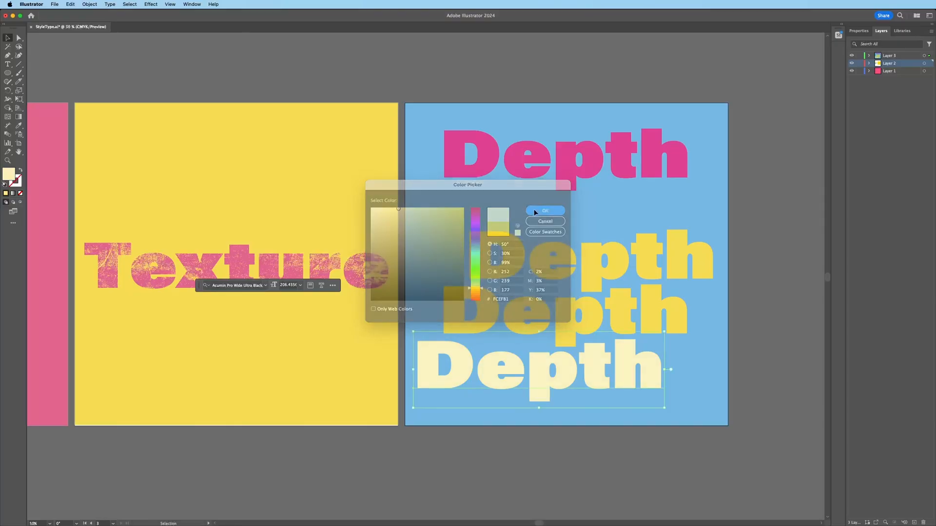
{"action": "left_click", "coordinate": [528, 315]}
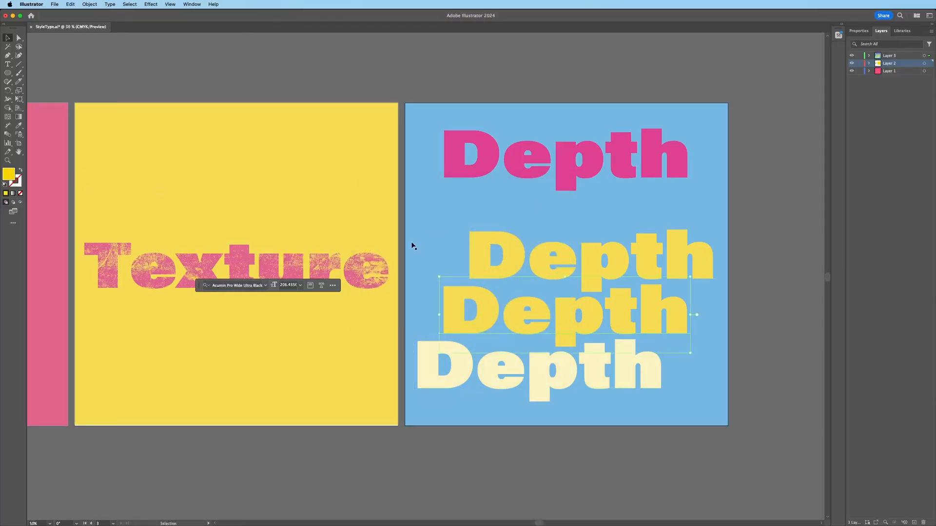
{"action": "double_click", "coordinate": [9, 175]}
{"action": "left_click_drag", "start_coordinate": [431, 214], "coordinate": [424, 215]}
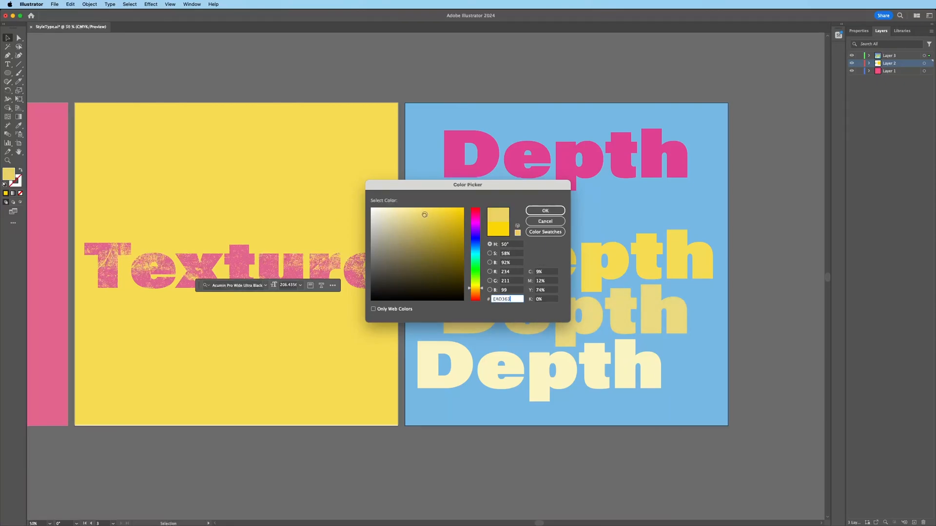
{"action": "left_click", "coordinate": [545, 211]}
Step: Select all three Depth copies and join them with the Blend tool
{"action": "left_click", "coordinate": [505, 253], "text": "shift"}
{"action": "left_click", "coordinate": [445, 369], "text": "shift"}
{"action": "left_click", "coordinate": [19, 144]}
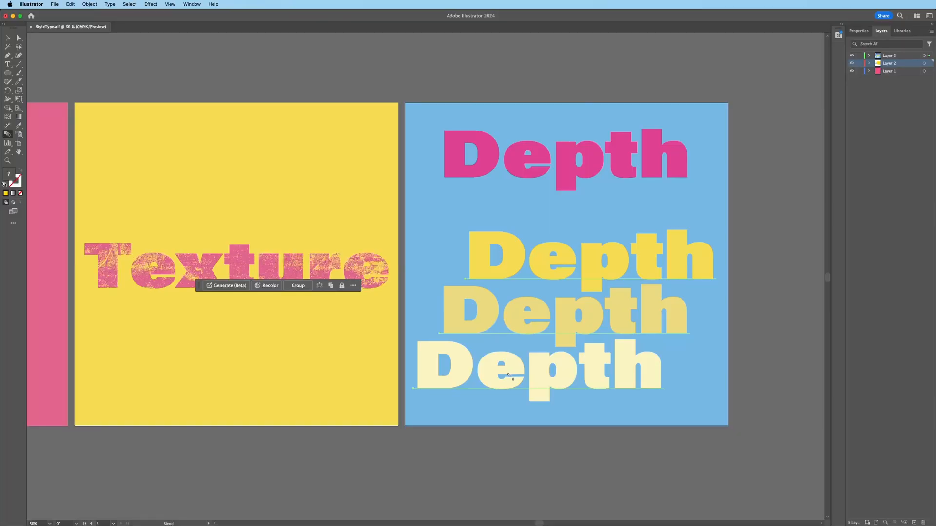
{"action": "left_click", "coordinate": [601, 267]}
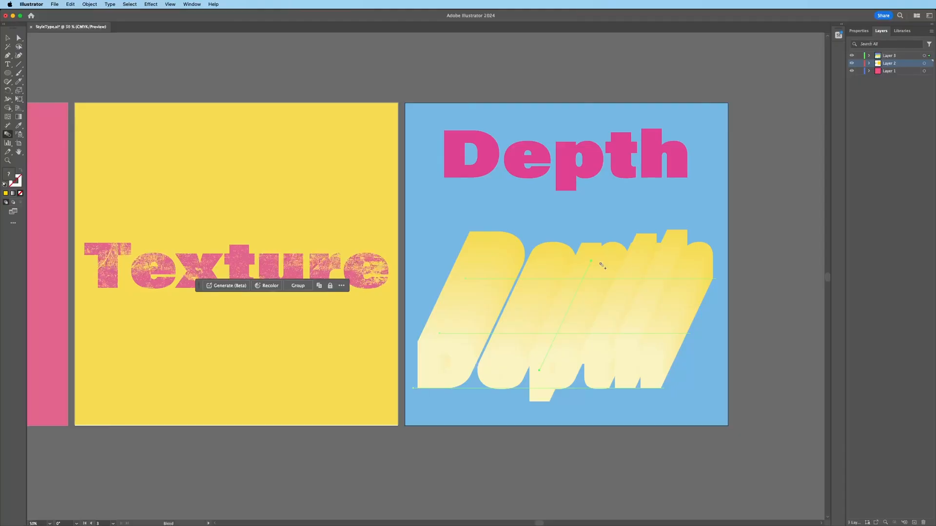
Step: Bring the pink Depth to the front and move it onto the extrusion's top
{"action": "key", "text": "v"}
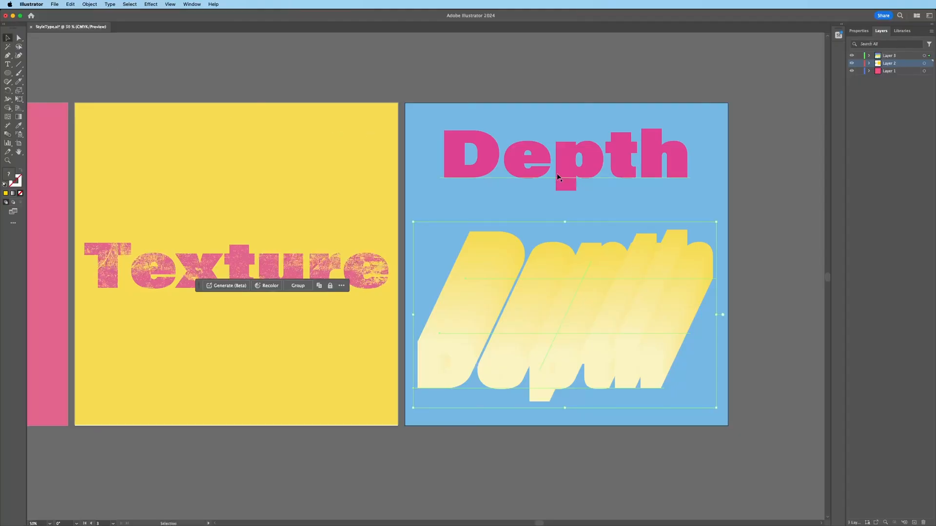
{"action": "left_click", "coordinate": [533, 152]}
{"action": "right_click", "coordinate": [534, 153]}
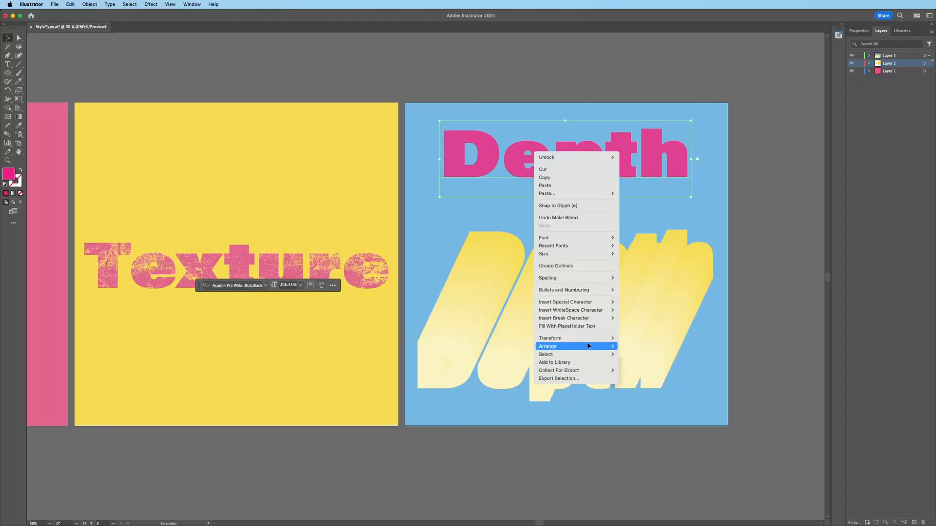
{"action": "left_click", "coordinate": [637, 346]}
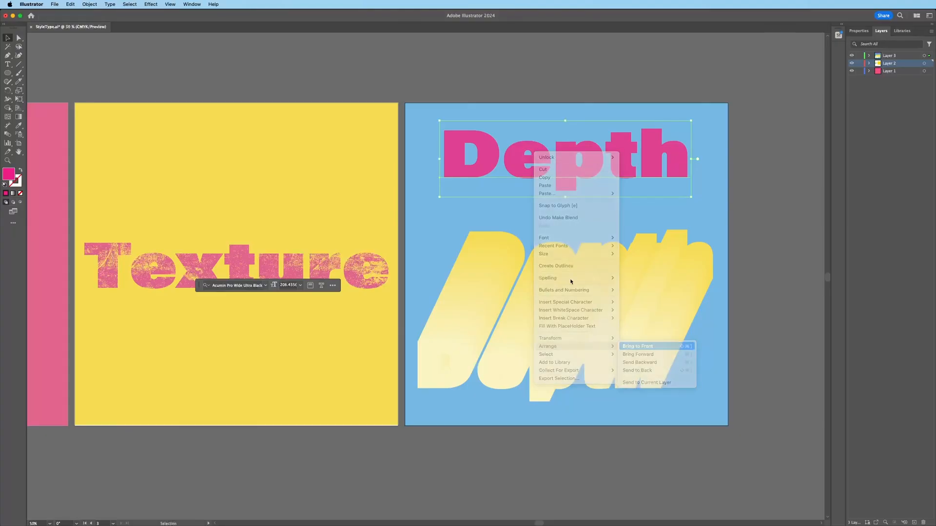
{"action": "left_click_drag", "start_coordinate": [533, 167], "coordinate": [560, 267]}
{"action": "key", "text": "super+shift+a"}
Step: Zoom out to fit all three artboards in the window (Cmd+Alt+0)
{"action": "key", "text": "z"}
{"action": "left_click", "coordinate": [419, 153], "text": "alt"}
{"action": "left_click", "coordinate": [418, 152], "text": "alt"}
{"action": "key", "text": "super+alt+0"}
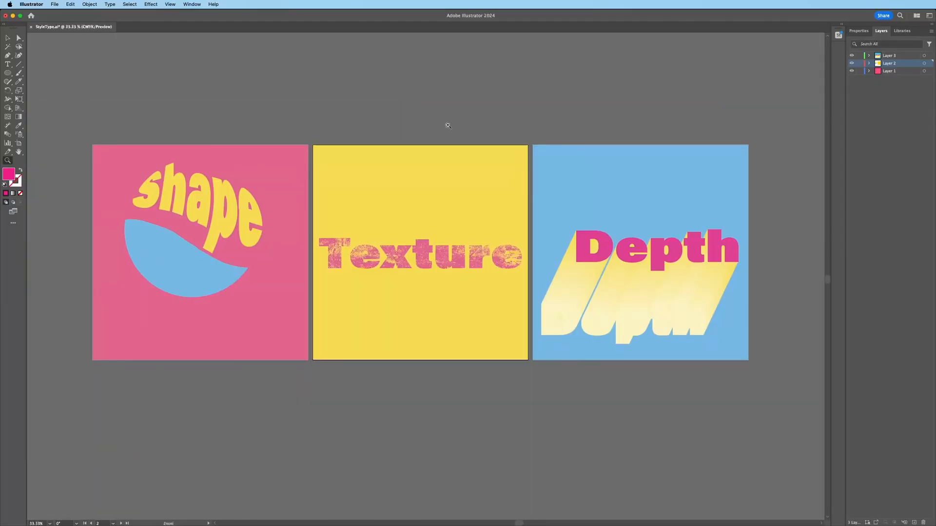